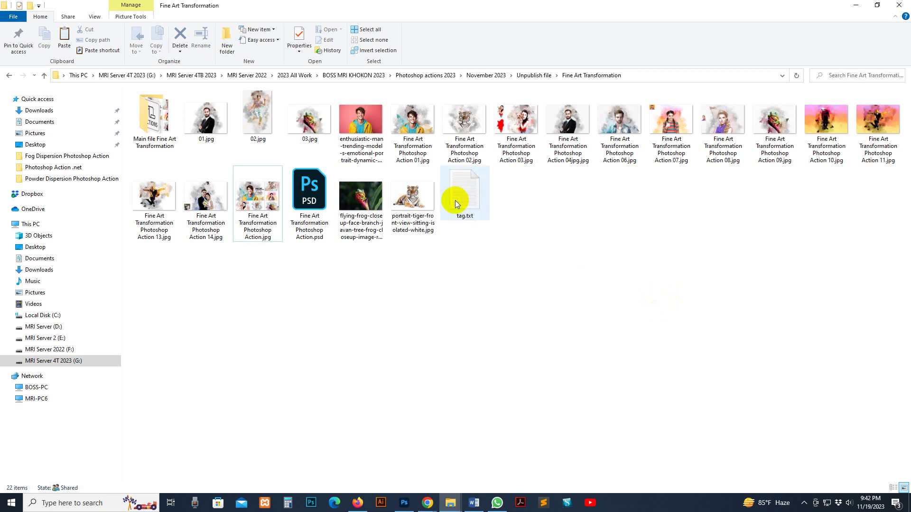
Open Fine Art Transformation Photoshop Action 01.jpg in the photo viewer.
{"action": "left_click", "coordinate": [417, 139]}
{"action": "double_click", "coordinate": [417, 138]}
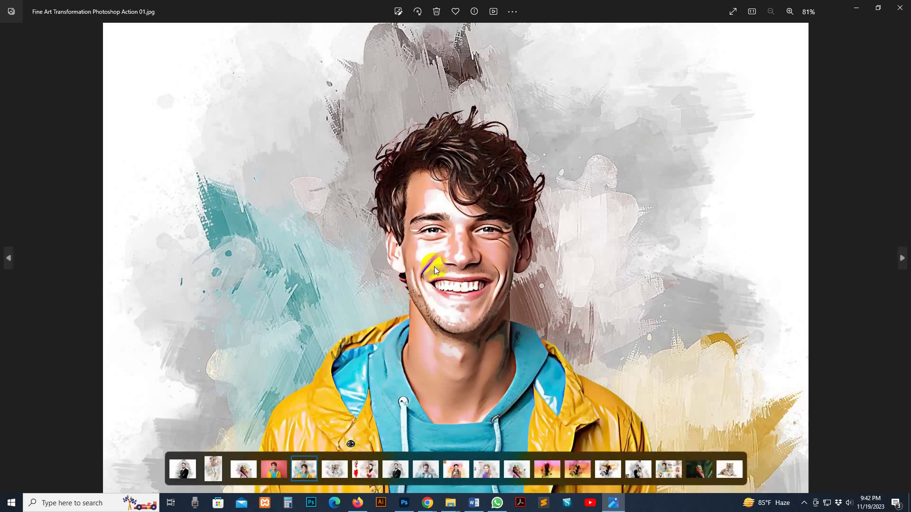
Page through the first Fine Art Transformation sample effect images in Photos.
{"action": "left_click_drag", "start_coordinate": [502, 166], "coordinate": [531, 188]}
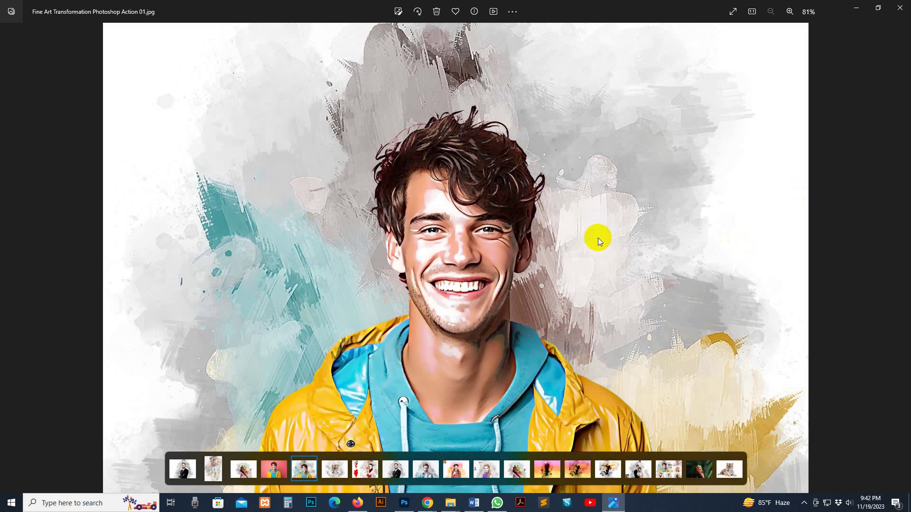
{"action": "key", "text": "Right"}
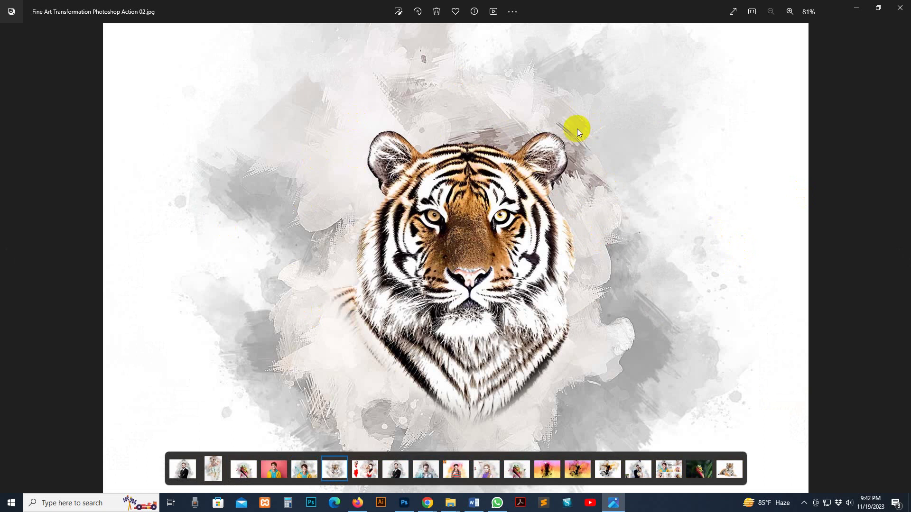
{"action": "left_click", "coordinate": [448, 238]}
{"action": "left_click", "coordinate": [467, 308]}
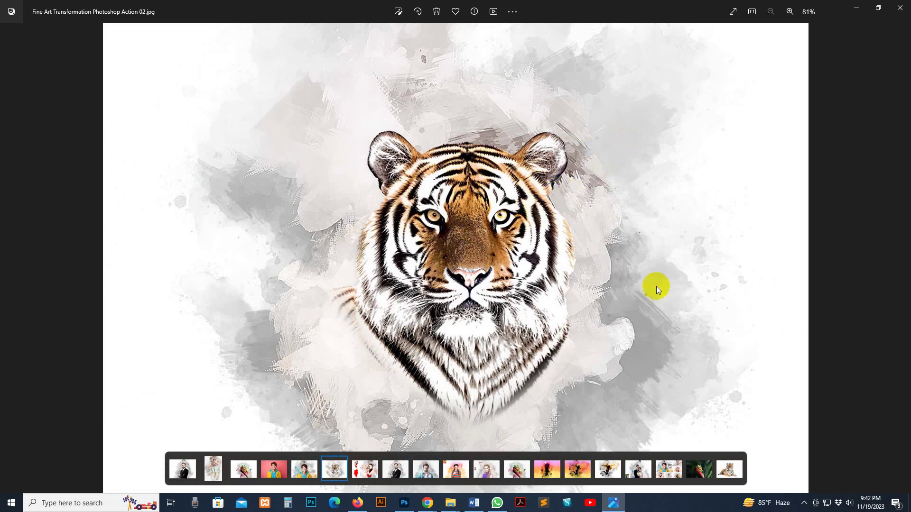
{"action": "scroll", "coordinate": [648, 261], "scroll_direction": "down", "scroll_amount": 1}
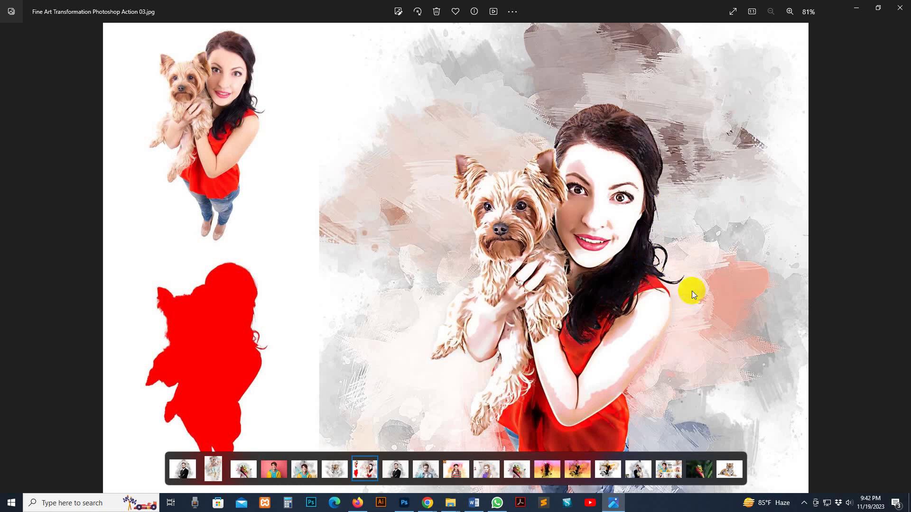
{"action": "scroll", "coordinate": [474, 151], "scroll_direction": "down", "scroll_amount": 1}
{"action": "left_click", "coordinate": [522, 271]}
{"action": "scroll", "coordinate": [526, 198], "scroll_direction": "down", "scroll_amount": 1}
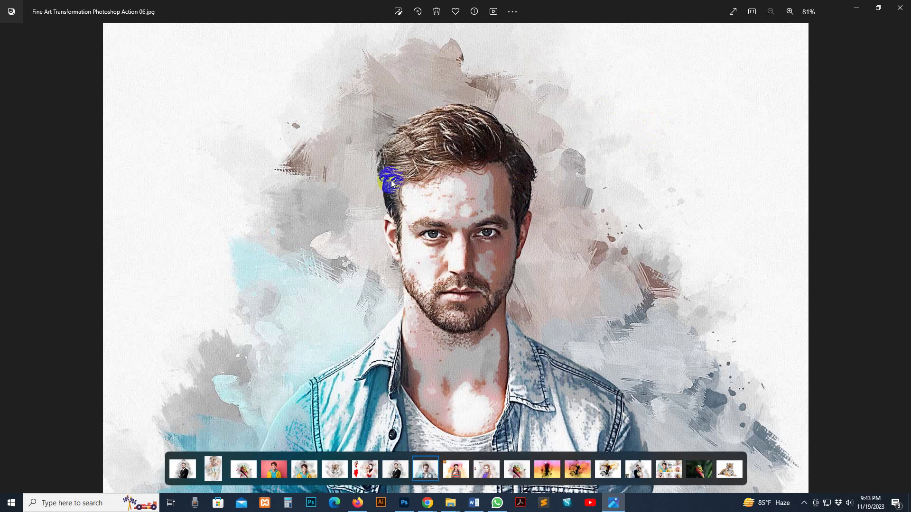
{"action": "scroll", "coordinate": [677, 203], "scroll_direction": "up", "scroll_amount": 3}
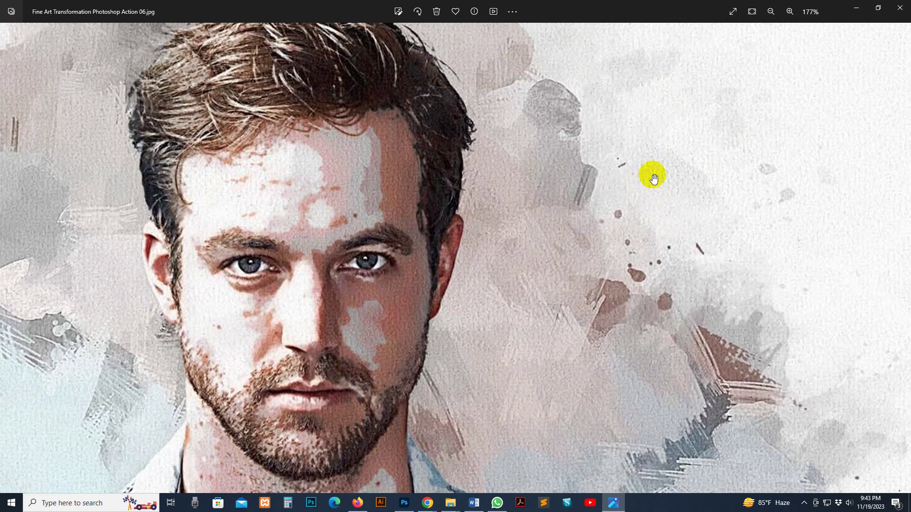
{"action": "scroll", "coordinate": [593, 357], "scroll_direction": "down", "scroll_amount": 3}
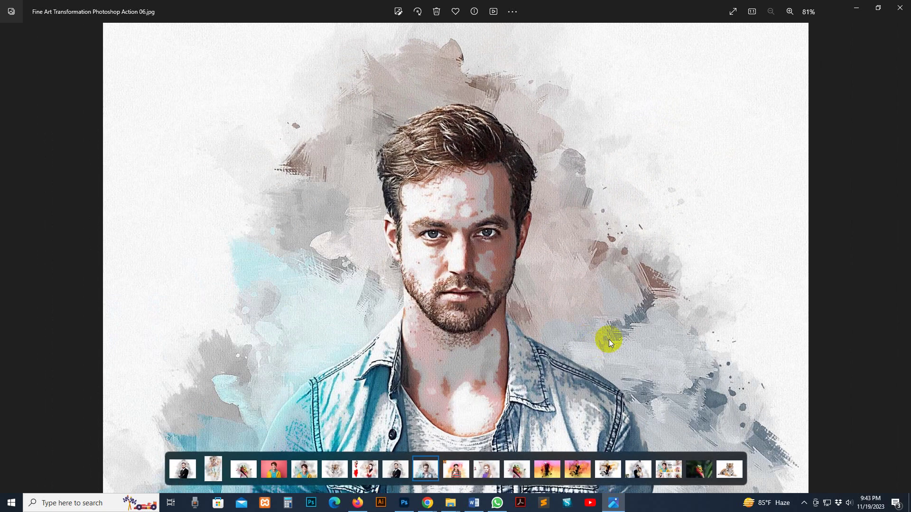
{"action": "scroll", "coordinate": [630, 308], "scroll_direction": "down", "scroll_amount": 1}
Browse the remaining samples to the original tiger portrait, then close the viewer.
{"action": "left_click", "coordinate": [483, 169]}
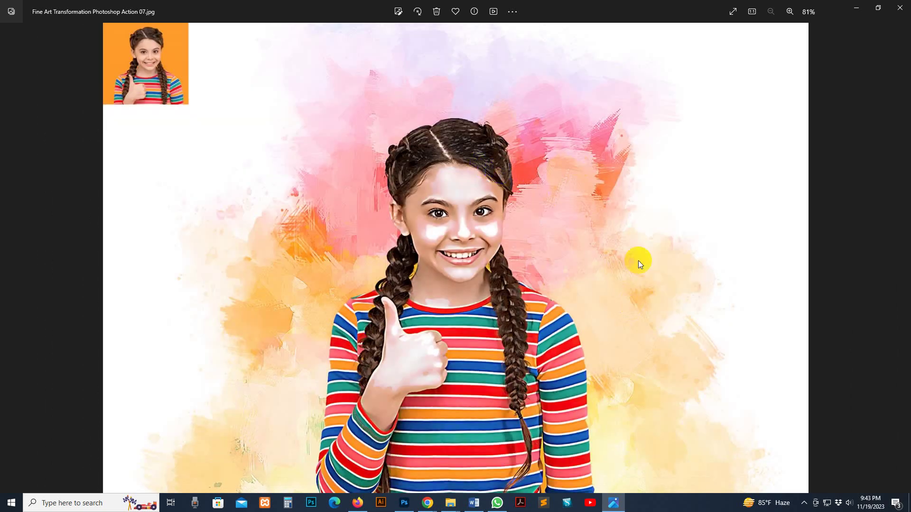
{"action": "scroll", "coordinate": [555, 230], "scroll_direction": "down", "scroll_amount": 1}
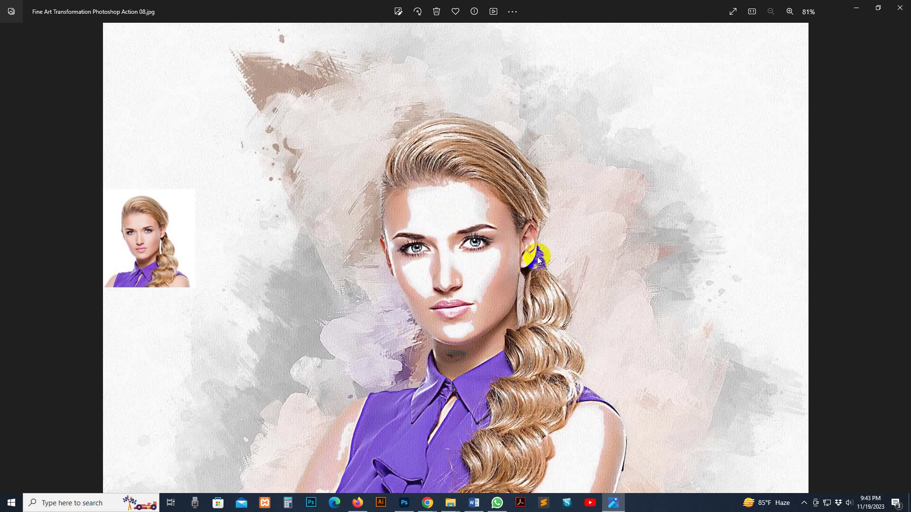
{"action": "scroll", "coordinate": [546, 247], "scroll_direction": "down", "scroll_amount": 1}
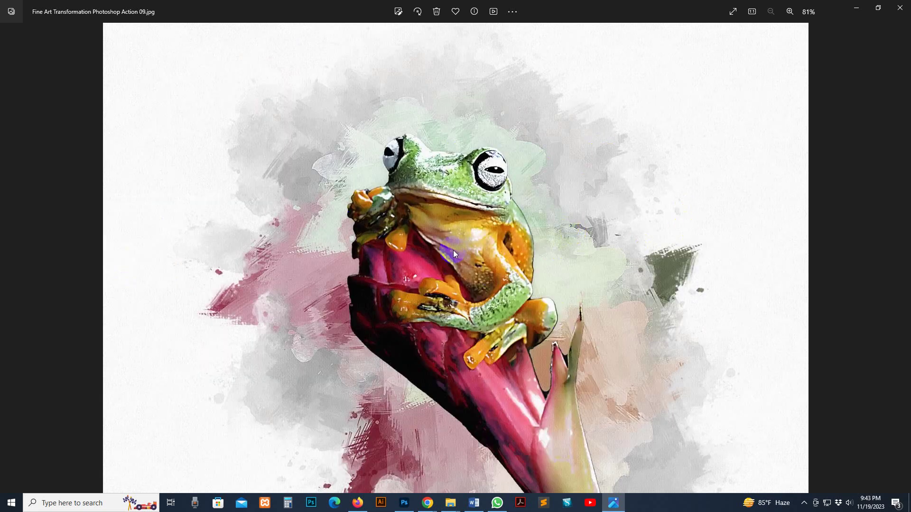
{"action": "scroll", "coordinate": [451, 246], "scroll_direction": "down", "scroll_amount": 1}
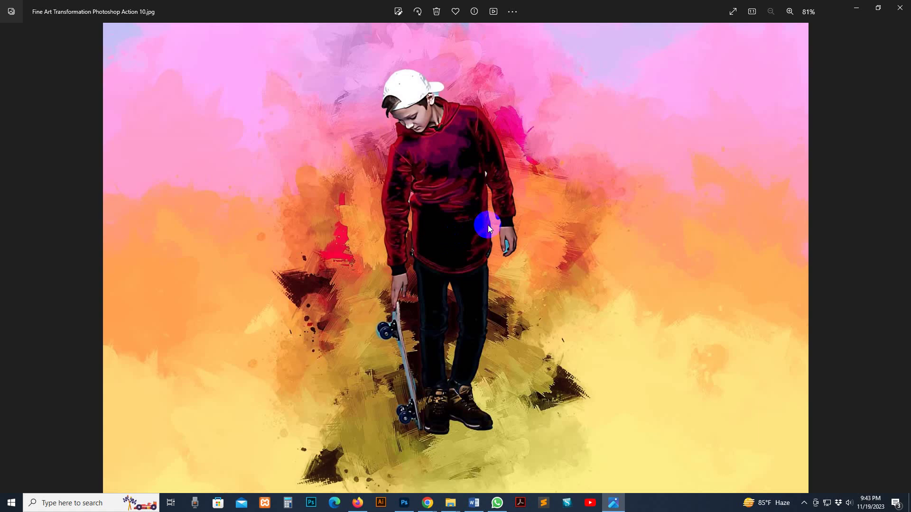
{"action": "scroll", "coordinate": [489, 228], "scroll_direction": "down", "scroll_amount": 1}
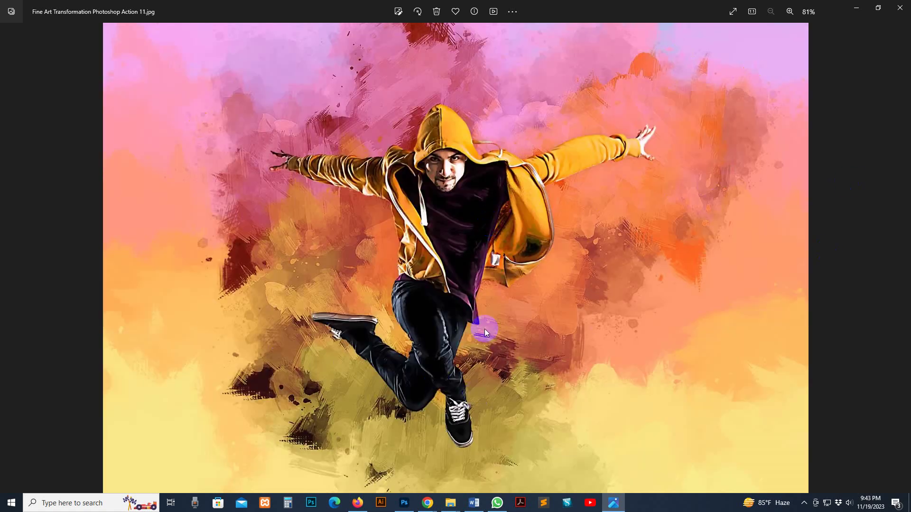
{"action": "scroll", "coordinate": [638, 251], "scroll_direction": "up", "scroll_amount": 1}
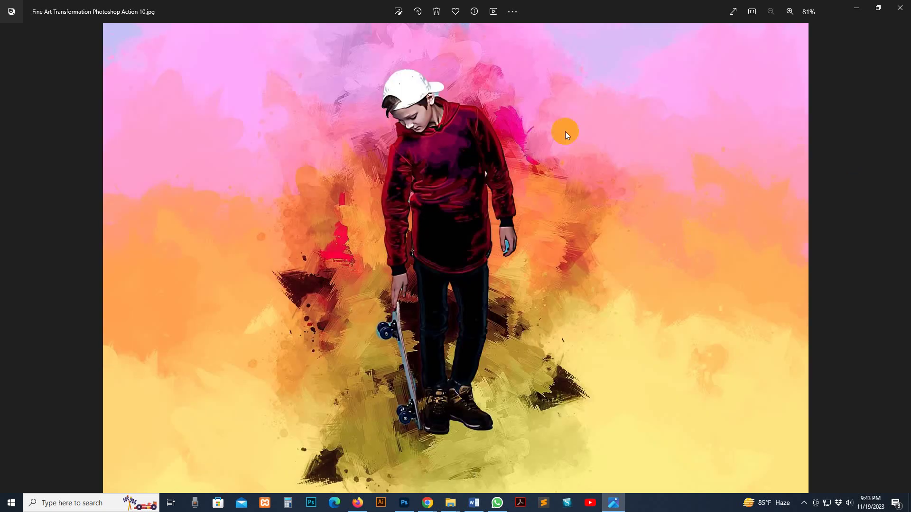
{"action": "scroll", "coordinate": [560, 242], "scroll_direction": "down", "scroll_amount": 3}
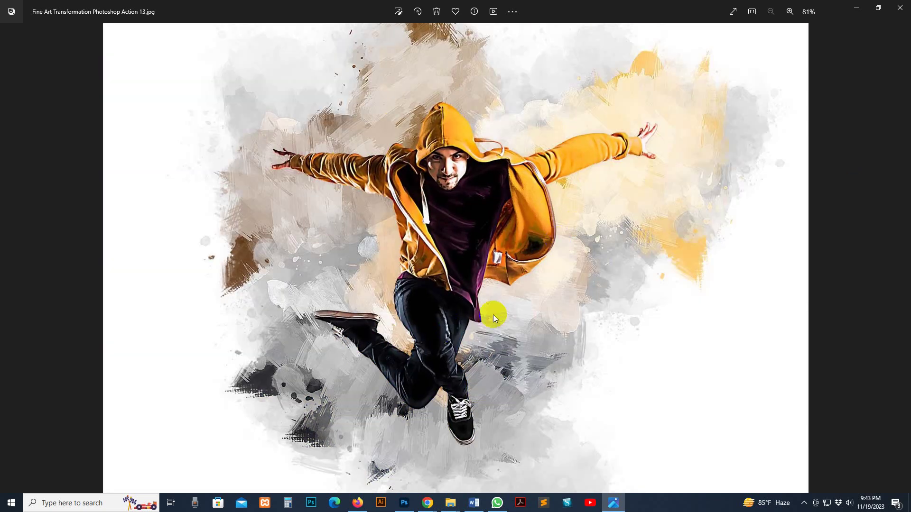
{"action": "scroll", "coordinate": [503, 303], "scroll_direction": "down", "scroll_amount": 1}
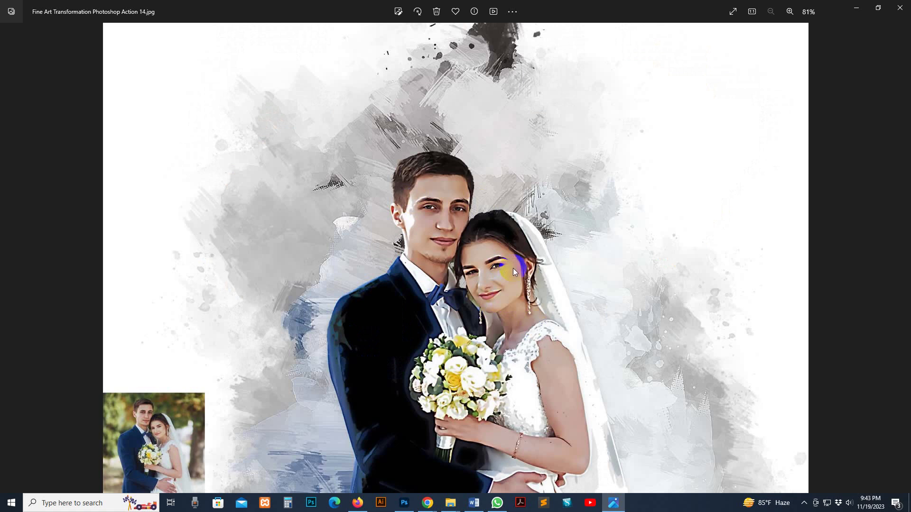
{"action": "scroll", "coordinate": [530, 255], "scroll_direction": "down", "scroll_amount": 2}
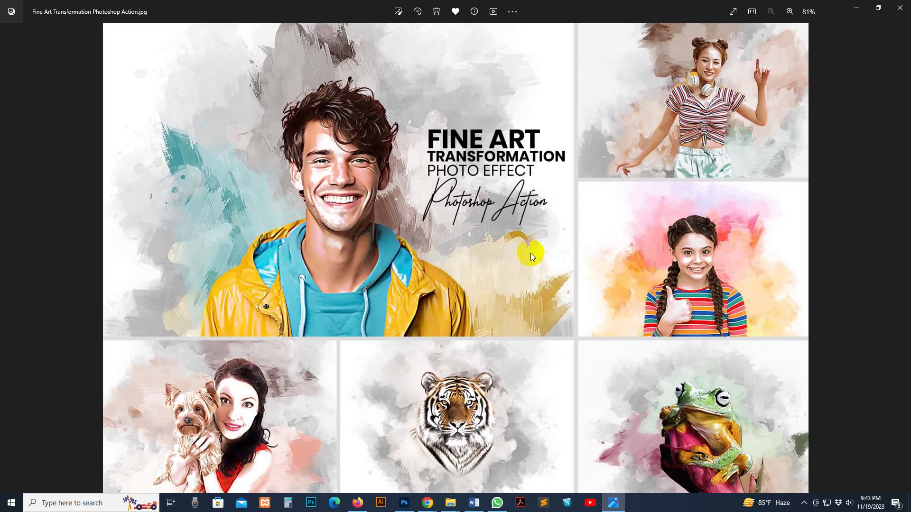
{"action": "scroll", "coordinate": [527, 245], "scroll_direction": "down", "scroll_amount": 1}
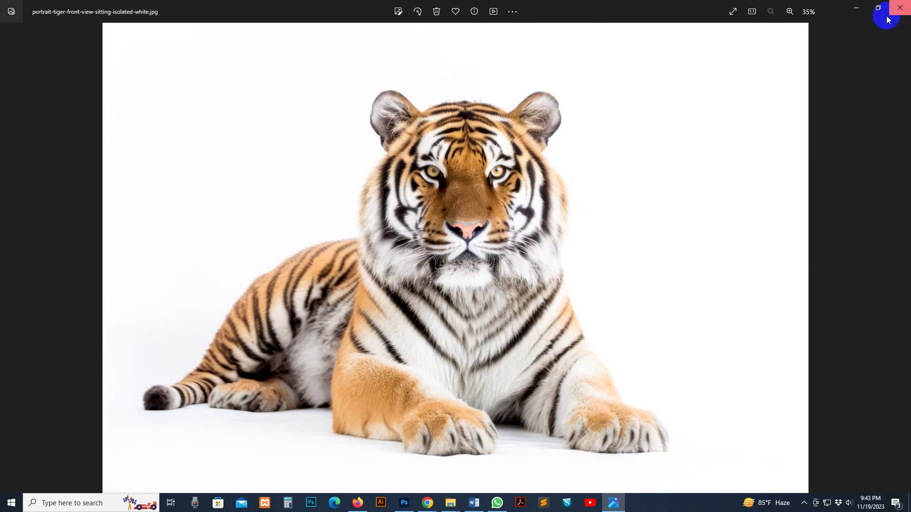
{"action": "left_click", "coordinate": [900, 8]}
Open the Main file Fine Art Transformation folder and inspect the .atn action file's options.
{"action": "double_click", "coordinate": [177, 125]}
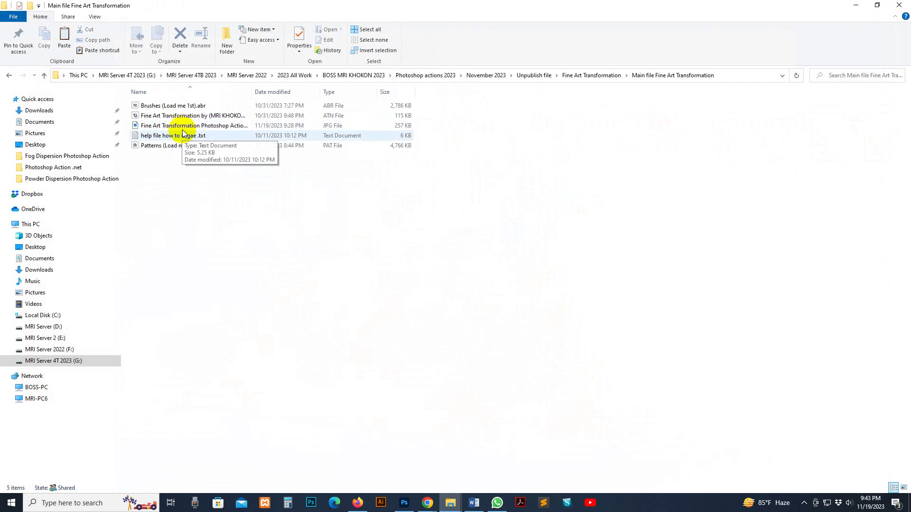
{"action": "left_click", "coordinate": [162, 106]}
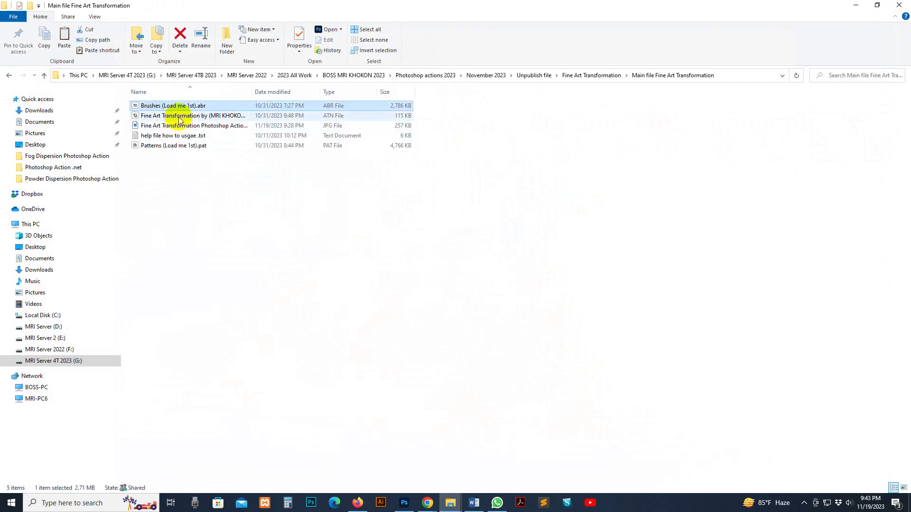
{"action": "right_click", "coordinate": [179, 115]}
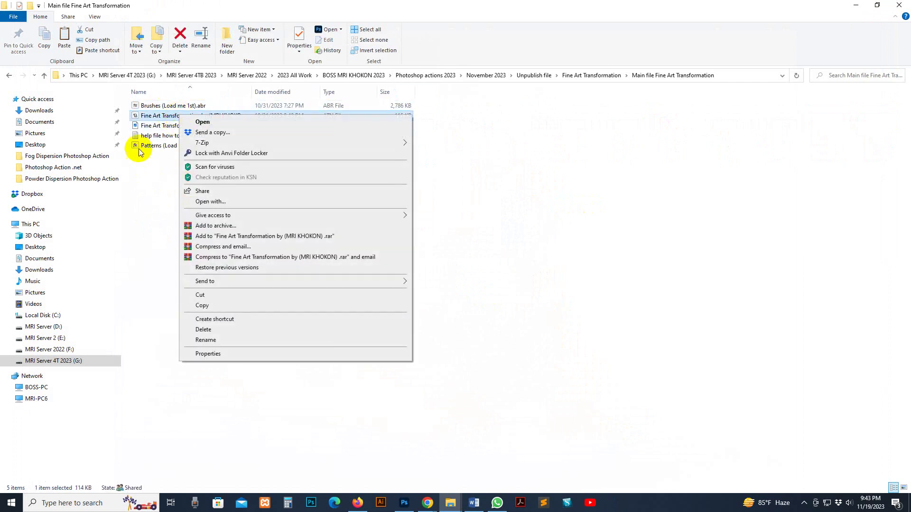
Preview the folder's sample JPG, then open help file how to usgae .txt in Notepad.
{"action": "double_click", "coordinate": [150, 126]}
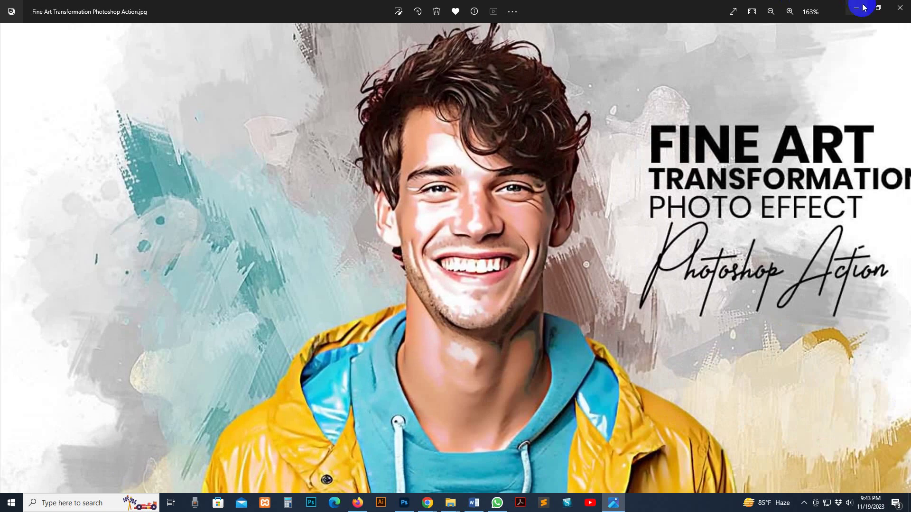
{"action": "left_click", "coordinate": [900, 8]}
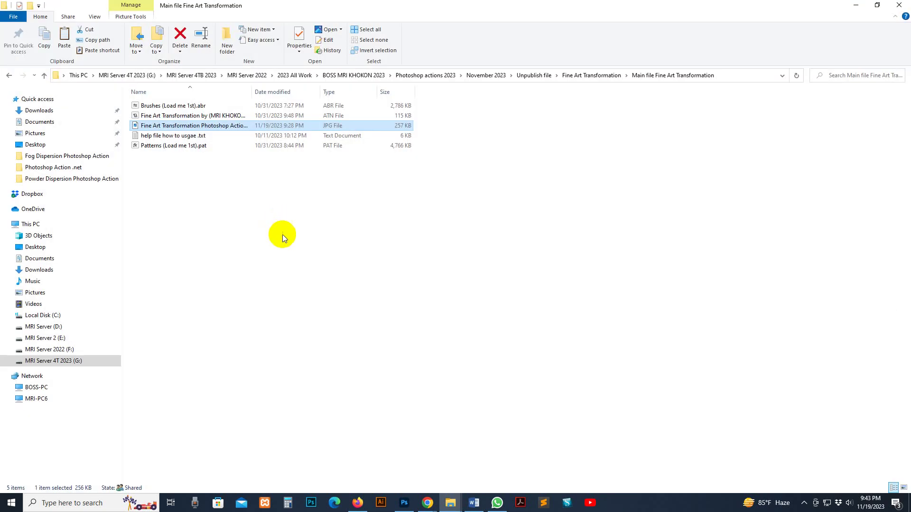
{"action": "left_click", "coordinate": [176, 136]}
{"action": "double_click", "coordinate": [176, 136]}
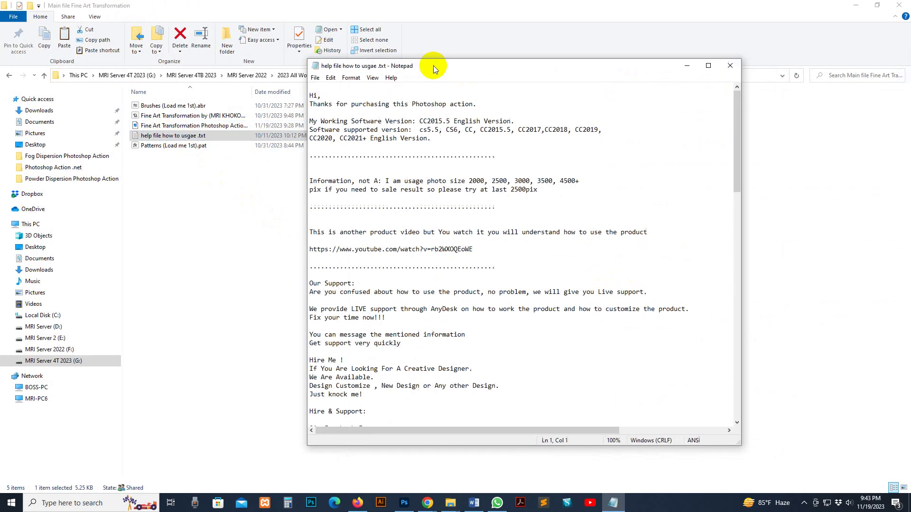
Highlight the photo size note in the help file and scroll further down.
{"action": "left_click", "coordinate": [538, 176]}
{"action": "key", "text": "shift+End"}
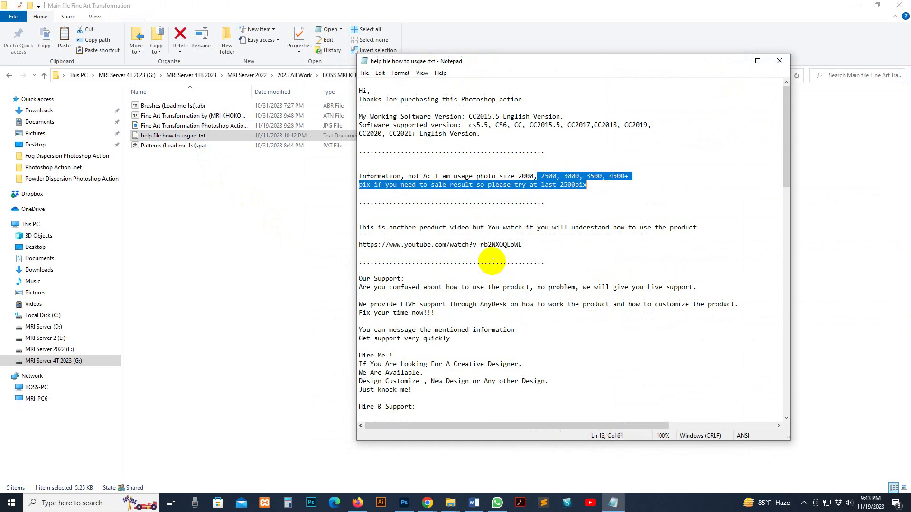
{"action": "key", "text": "shift+Down"}
{"action": "scroll", "coordinate": [500, 236], "scroll_direction": "down", "scroll_amount": 1}
{"action": "scroll", "coordinate": [415, 236], "scroll_direction": "down", "scroll_amount": 4}
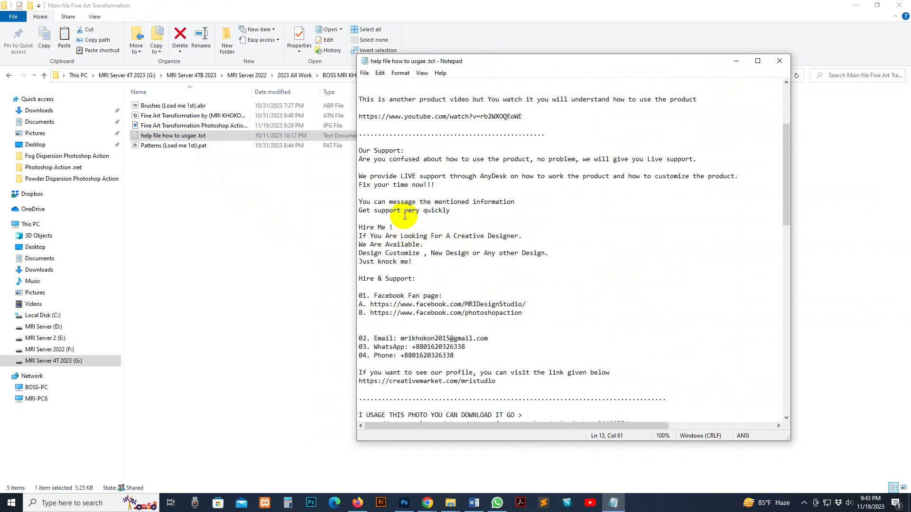
Highlight the contact and profile link lines, then close the help file.
{"action": "left_click_drag", "start_coordinate": [507, 383], "coordinate": [383, 298]}
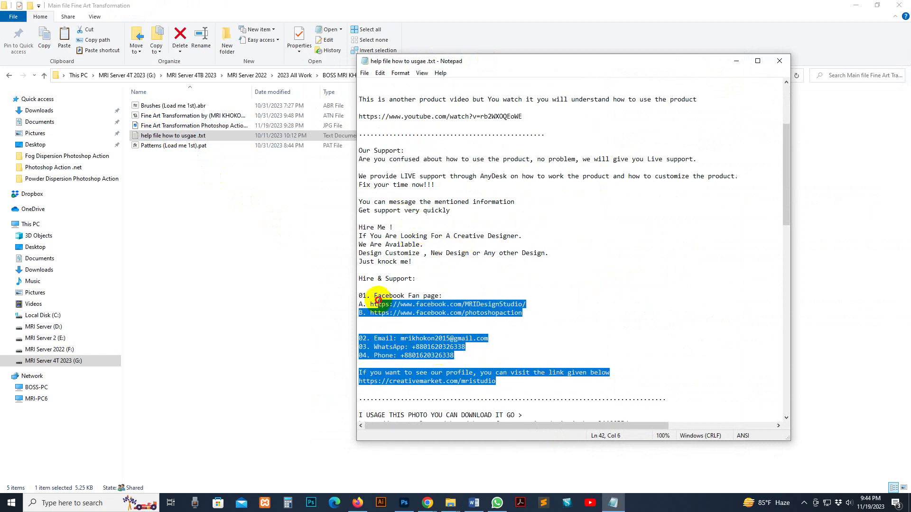
{"action": "left_click", "coordinate": [482, 331]}
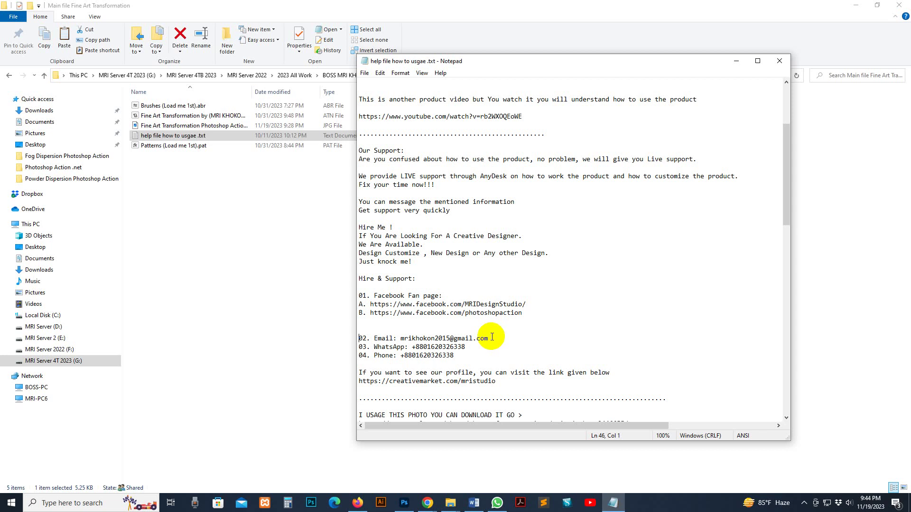
{"action": "left_click", "coordinate": [779, 61]}
Load Patterns (Load me 1st).pat and Brushes (Load me 1st).abr into Photoshop from the folder.
{"action": "double_click", "coordinate": [156, 146]}
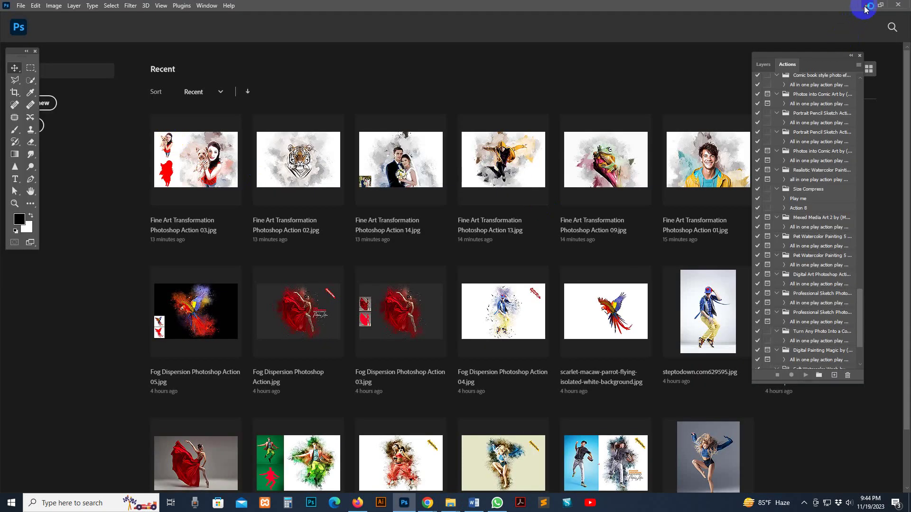
{"action": "left_click", "coordinate": [865, 8]}
{"action": "left_click", "coordinate": [161, 107]}
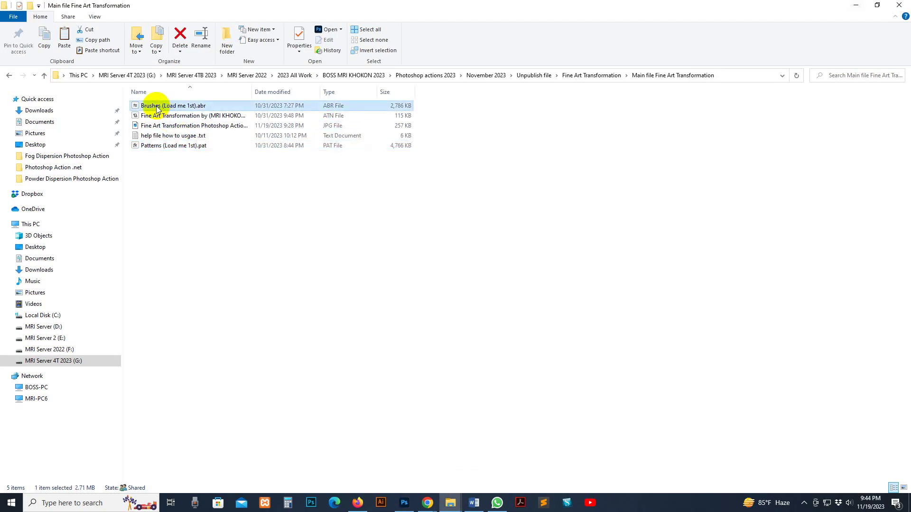
{"action": "double_click", "coordinate": [157, 108]}
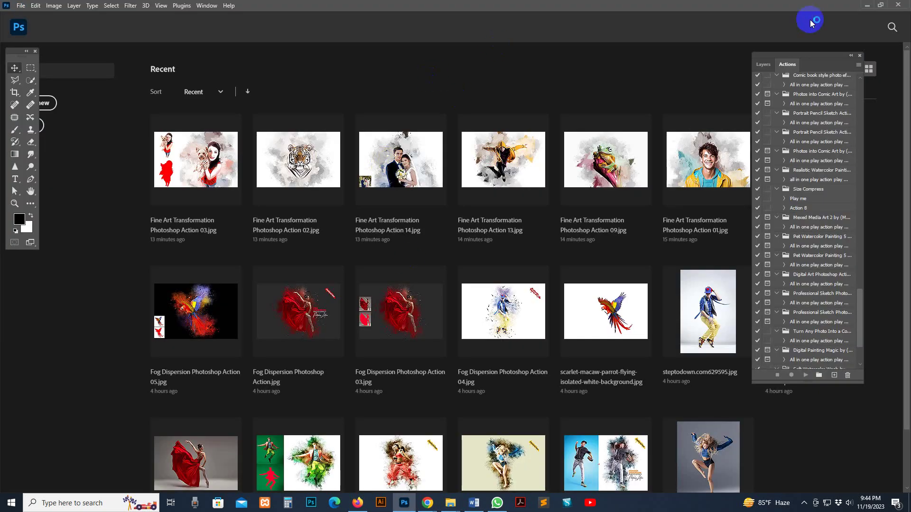
{"action": "left_click", "coordinate": [868, 6]}
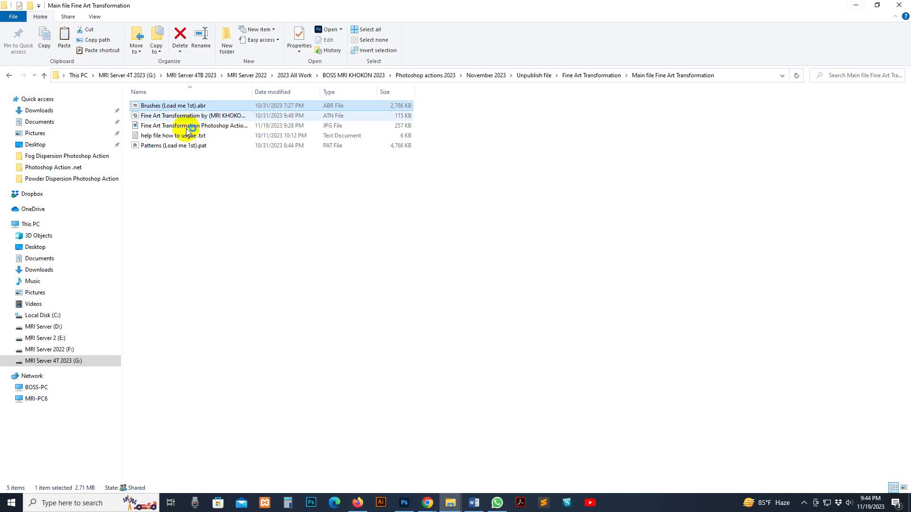
{"action": "left_click", "coordinate": [161, 145]}
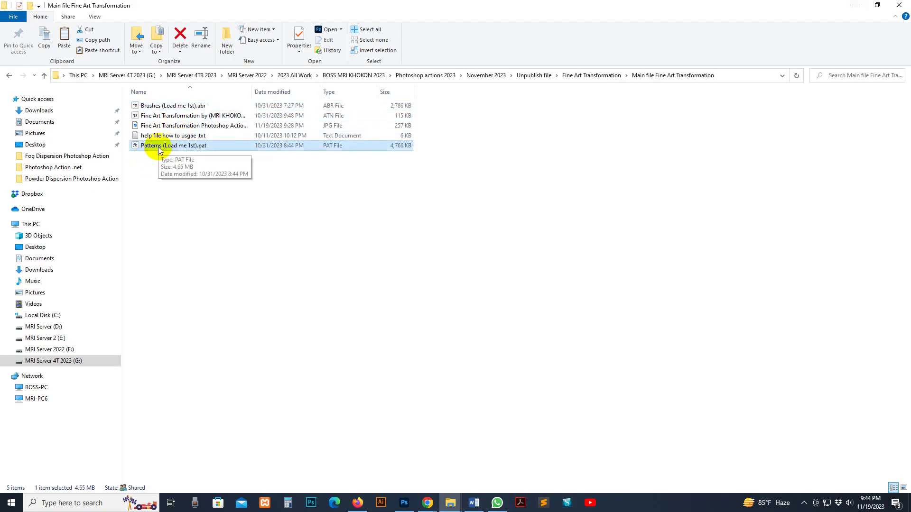
Load the Fine Art Transformation .atn action file and bring Photoshop back to the front.
{"action": "double_click", "coordinate": [156, 116]}
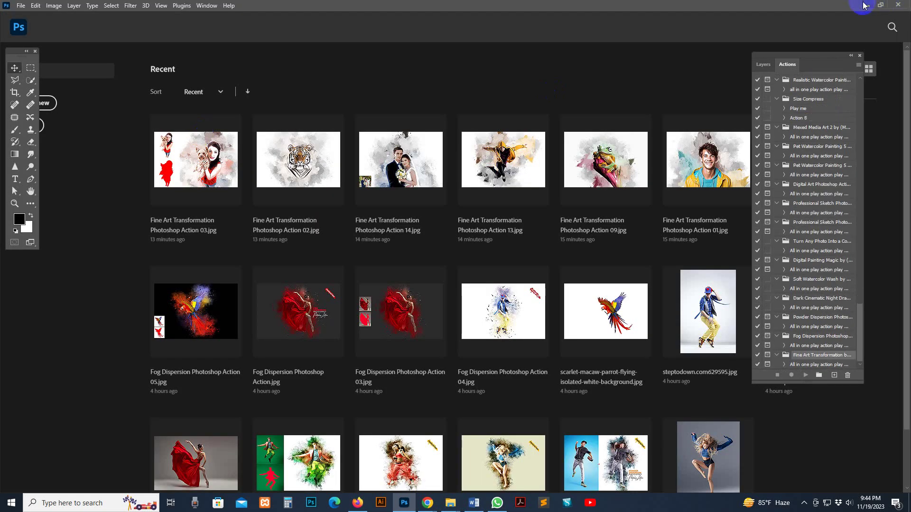
{"action": "key", "text": "alt+Tab"}
{"action": "left_click", "coordinate": [331, 230]}
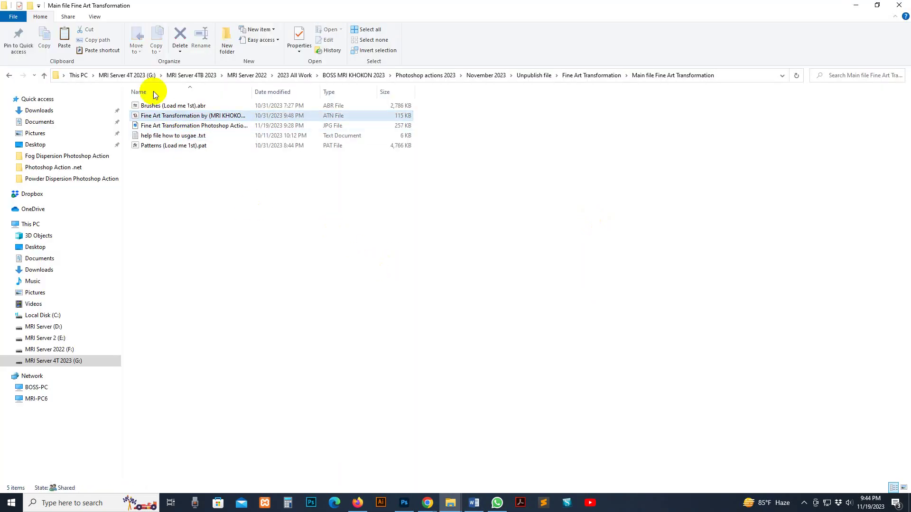
{"action": "left_click", "coordinate": [404, 504]}
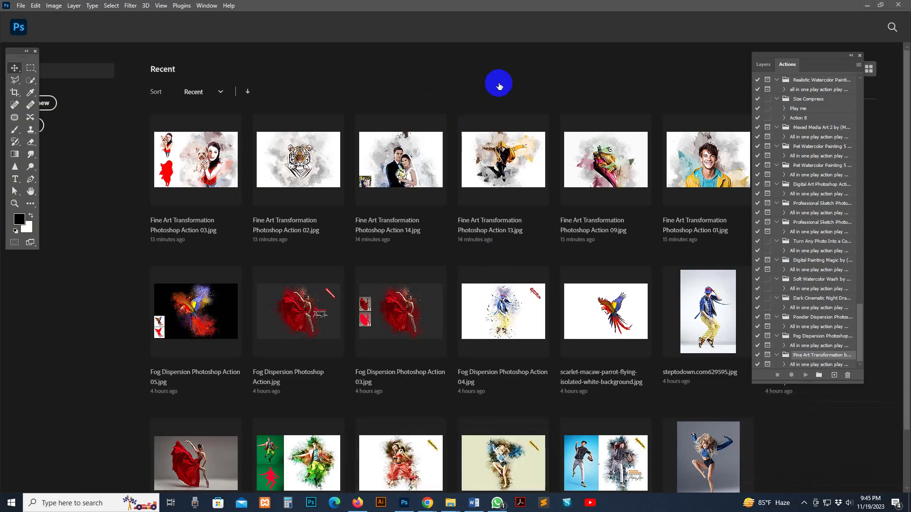
{"action": "left_click", "coordinate": [207, 6]}
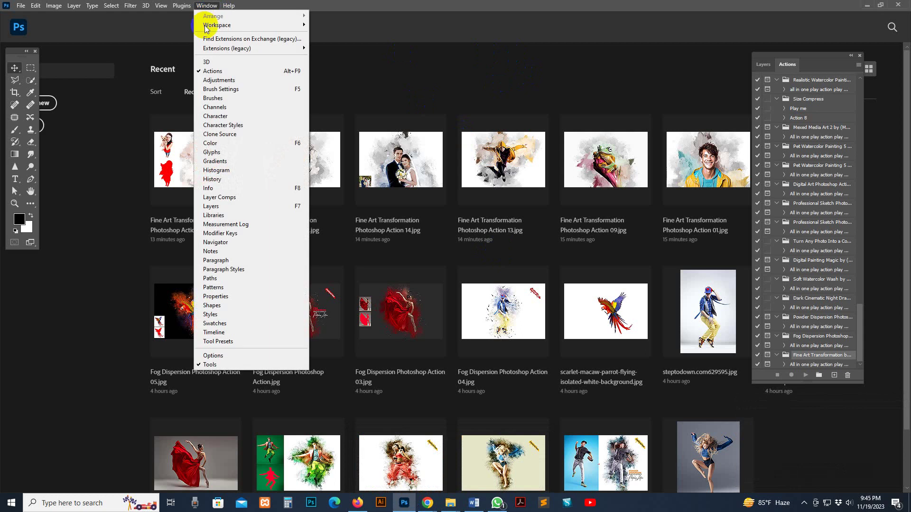
Show the Brushes panel, choose Import Brushes, and browse to the Main file Fine Art Transformation folder.
{"action": "left_click", "coordinate": [228, 98]}
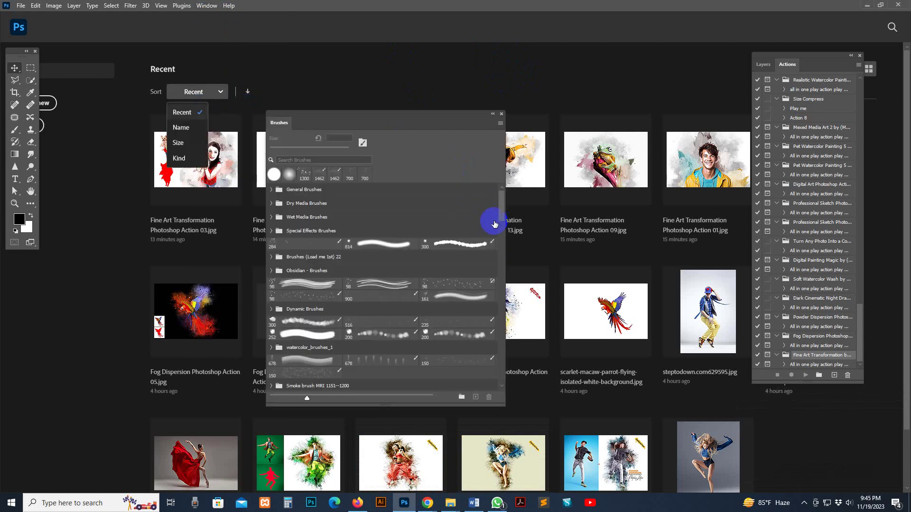
{"action": "left_click", "coordinate": [500, 122]}
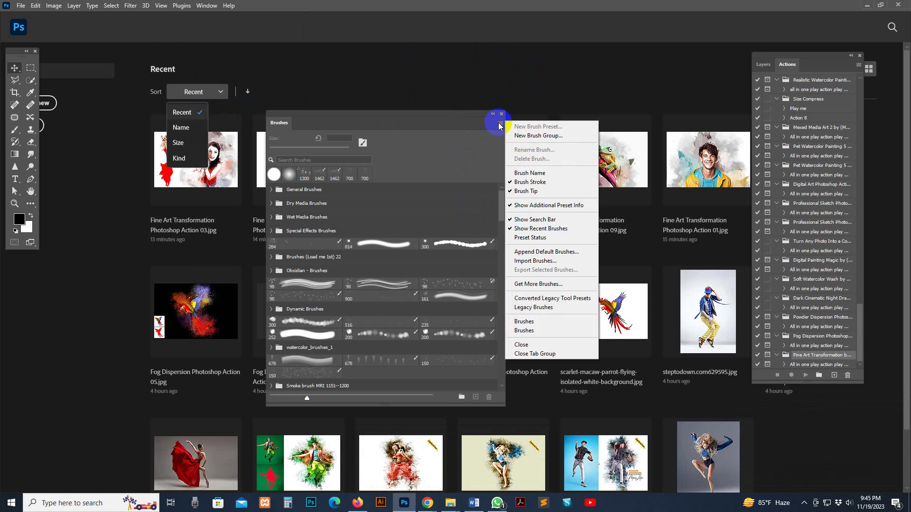
{"action": "left_click", "coordinate": [545, 261]}
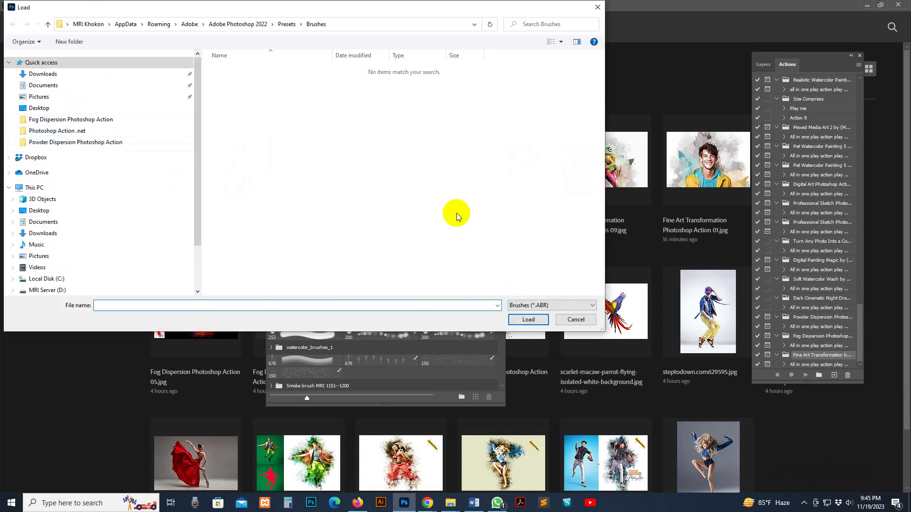
{"action": "left_click", "coordinate": [373, 27]}
{"action": "key", "text": "ctrl+c"}
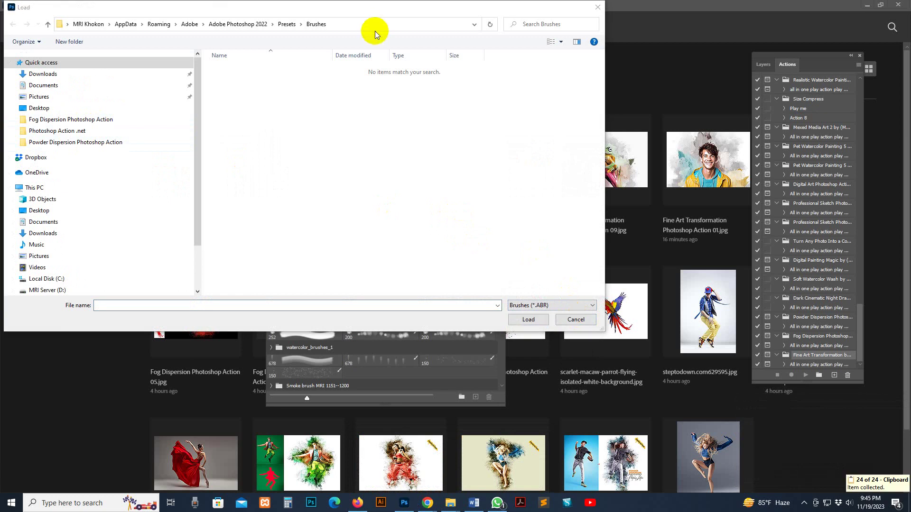
{"action": "key", "text": "ctrl+a"}
{"action": "key", "text": "ctrl+v"}
{"action": "key", "text": "ctrl+a"}
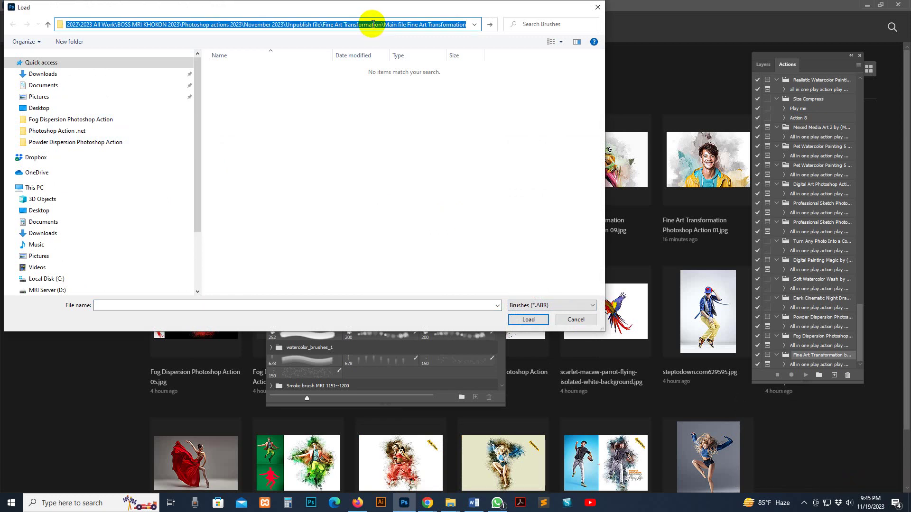
{"action": "key", "text": "Return"}
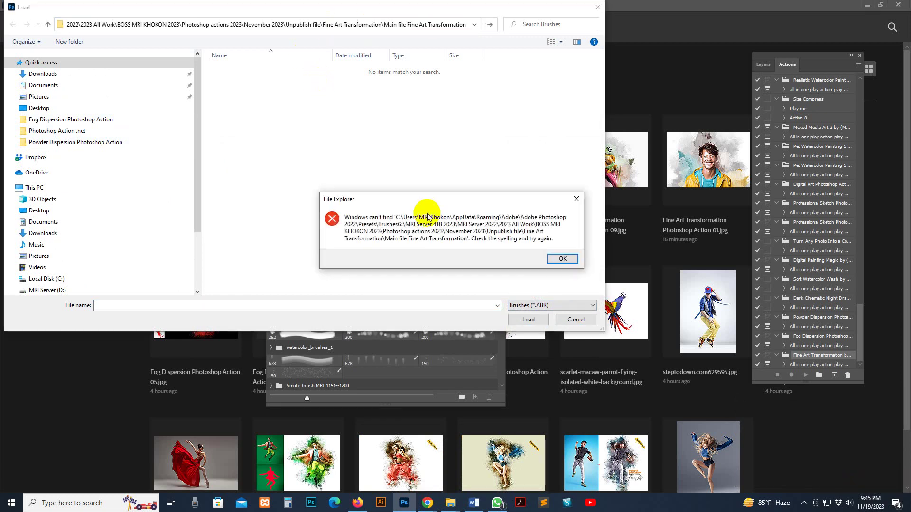
{"action": "left_click", "coordinate": [557, 257]}
{"action": "left_click", "coordinate": [371, 27]}
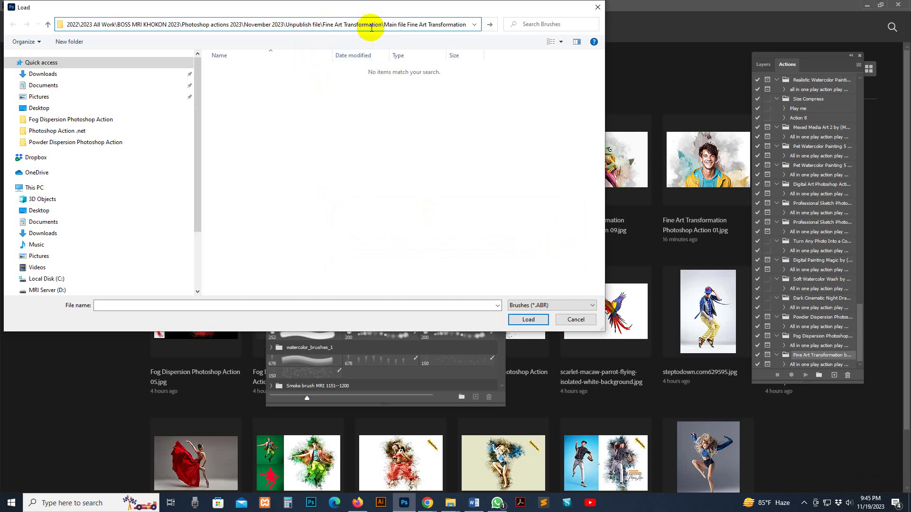
{"action": "key", "text": "Return"}
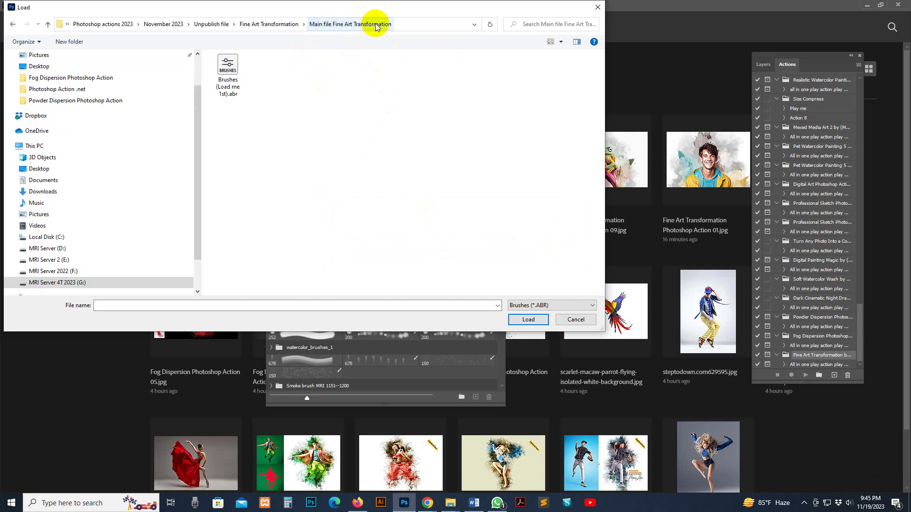
Load Brushes (Load me 1st).abr, reposition the Brushes panel, and import the brush file again.
{"action": "double_click", "coordinate": [228, 72]}
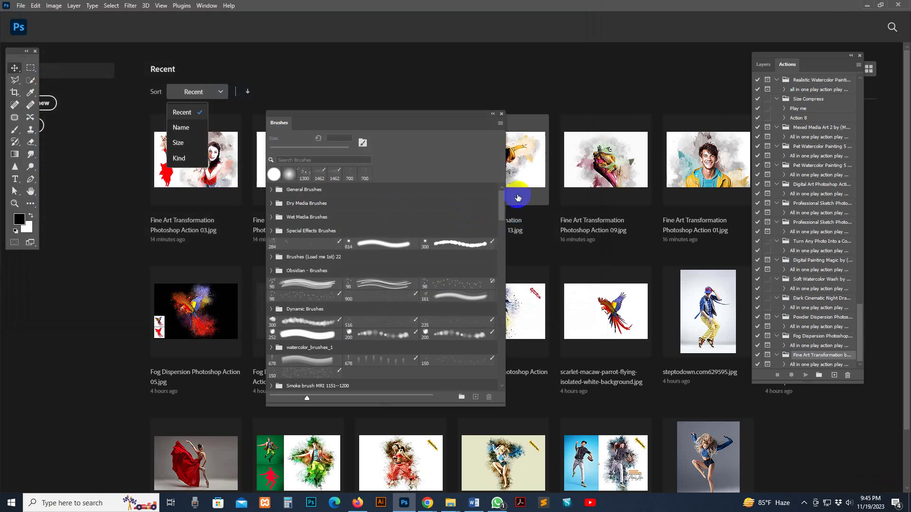
{"action": "mouse_move", "coordinate": [319, 122]}
{"action": "left_mouse_down"}
{"action": "mouse_move", "coordinate": [392, 58]}
{"action": "mouse_move", "coordinate": [326, 124]}
{"action": "mouse_move", "coordinate": [386, 78]}
{"action": "mouse_move", "coordinate": [506, 82]}
{"action": "left_mouse_up"}
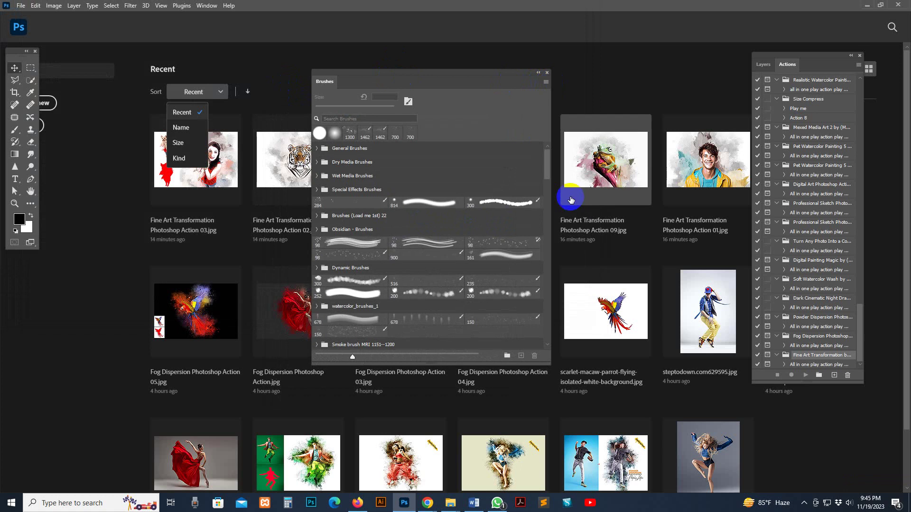
{"action": "left_click", "coordinate": [546, 82]}
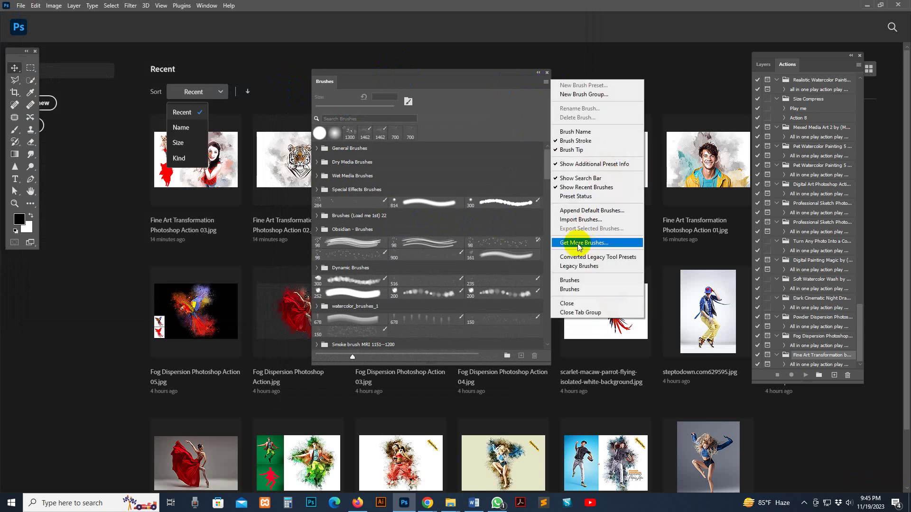
{"action": "left_click", "coordinate": [581, 219]}
{"action": "double_click", "coordinate": [242, 73]}
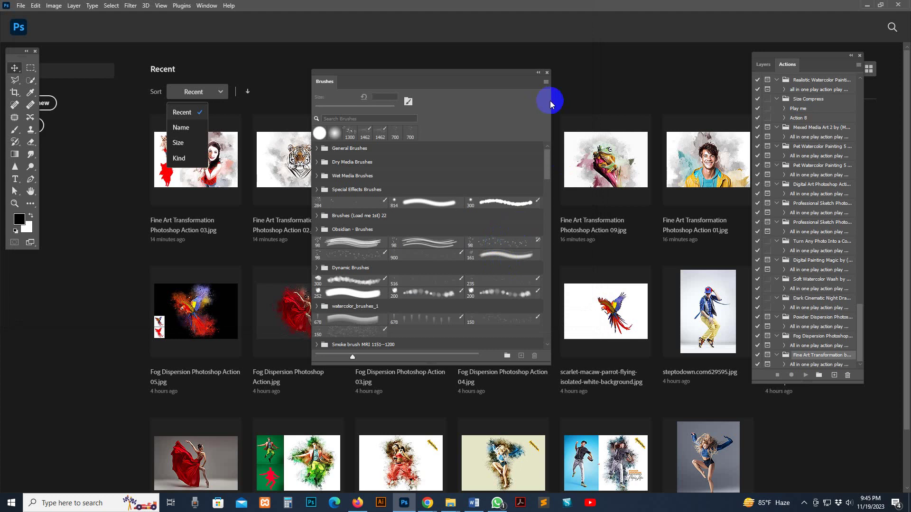
Show the Patterns panel and choose Import Patterns from its menu.
{"action": "left_click", "coordinate": [209, 6]}
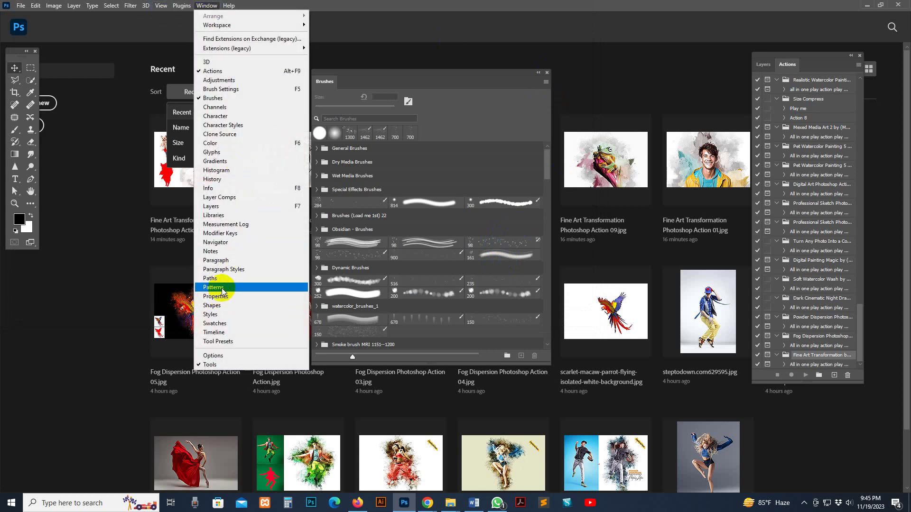
{"action": "left_click", "coordinate": [222, 288]}
{"action": "left_click", "coordinate": [416, 62]}
{"action": "left_click", "coordinate": [441, 198]}
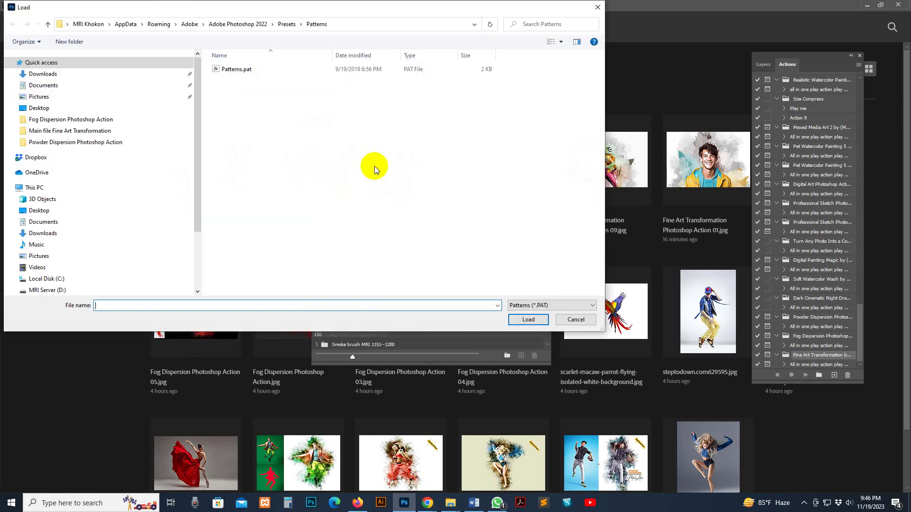
Load Patterns (Load me 1st).pat from the Main file folder, then close the Patterns and Brushes panels.
{"action": "right_click", "coordinate": [324, 136]}
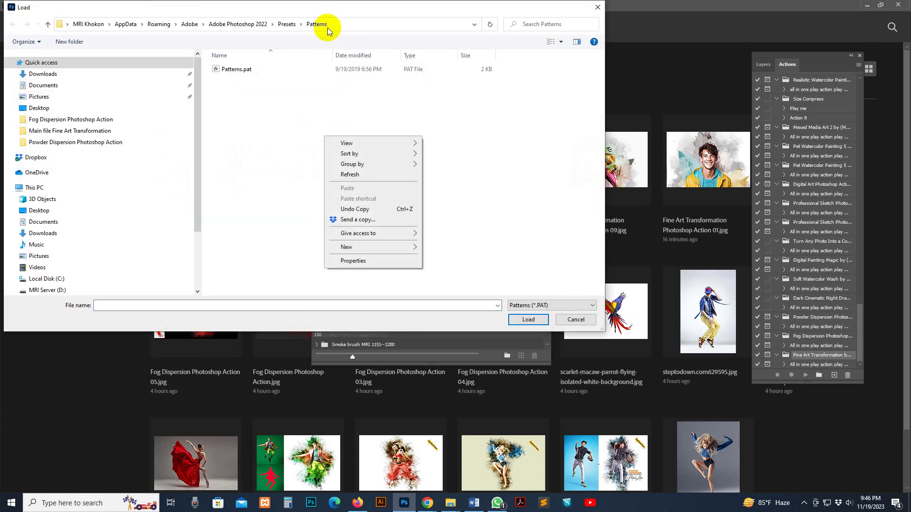
{"action": "left_click", "coordinate": [73, 138]}
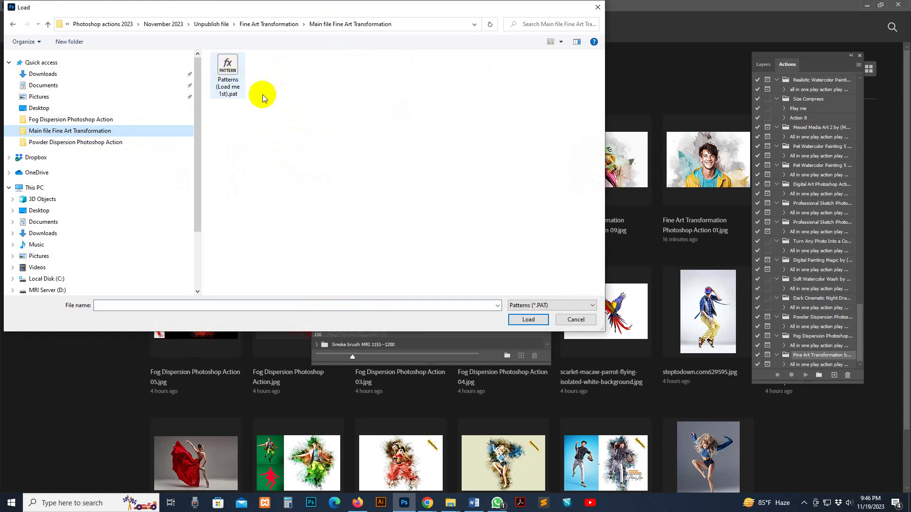
{"action": "left_click", "coordinate": [213, 67]}
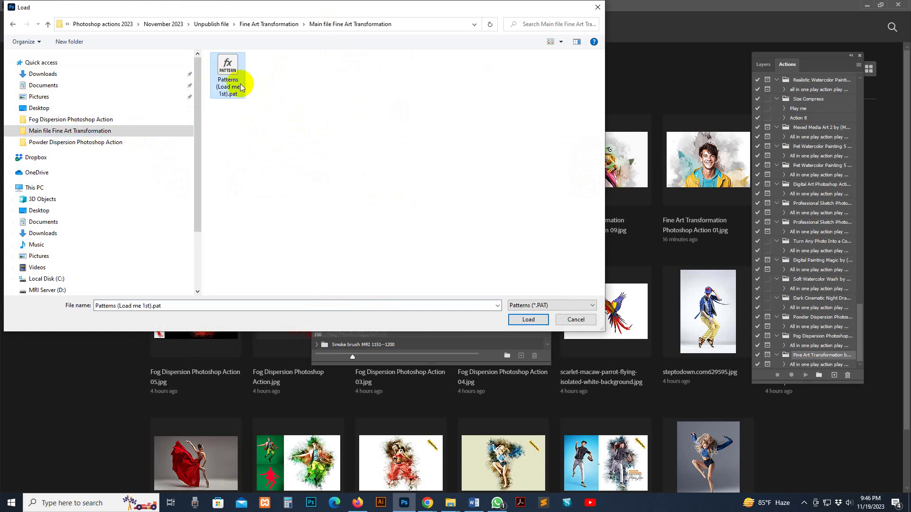
{"action": "left_click", "coordinate": [529, 319]}
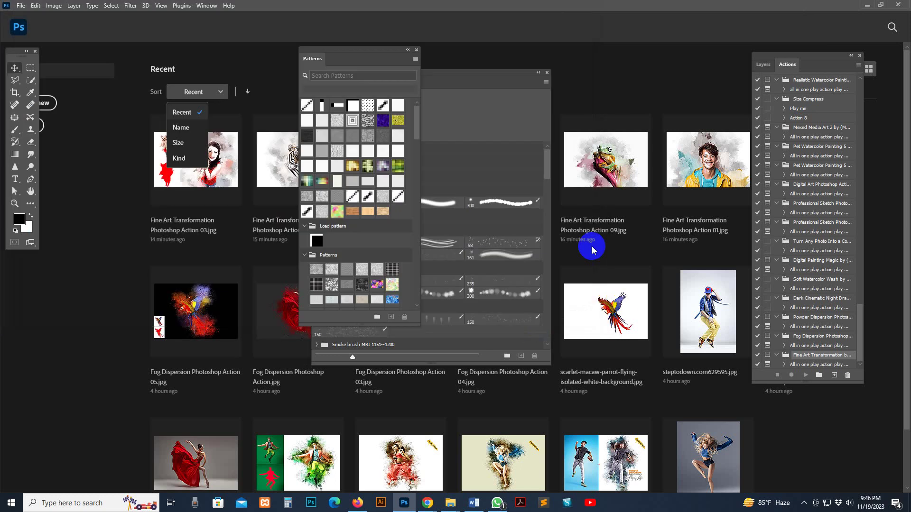
{"action": "left_click", "coordinate": [416, 49]}
{"action": "left_click", "coordinate": [546, 72]}
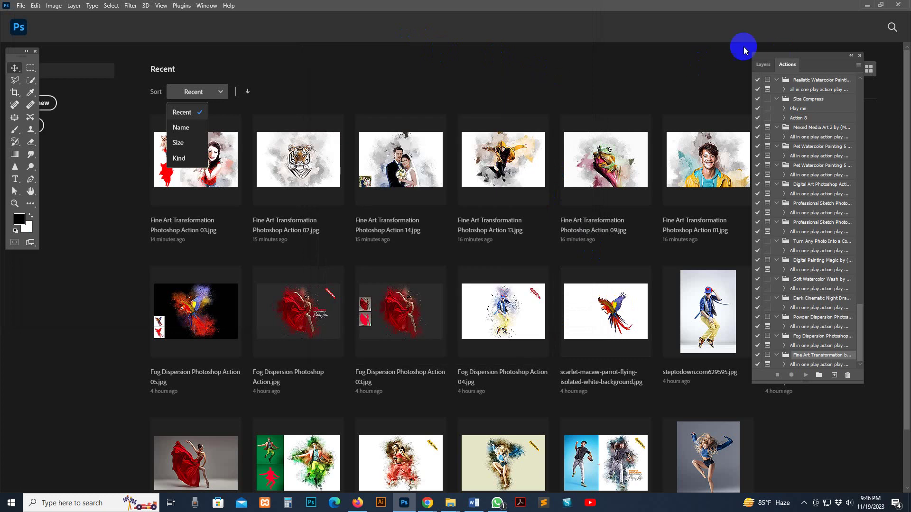
Show the Actions panel, detach it as a floating window, and widen it.
{"action": "left_click", "coordinate": [207, 5]}
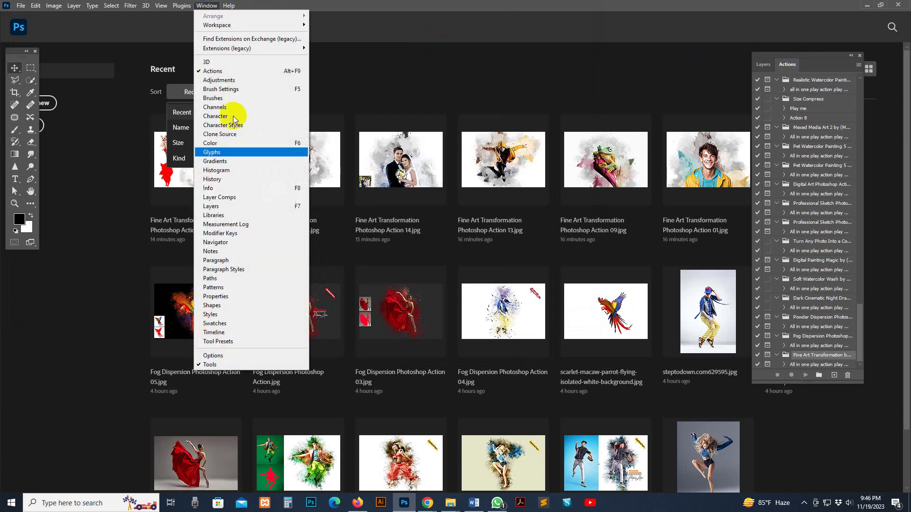
{"action": "left_click", "coordinate": [213, 71]}
{"action": "left_click", "coordinate": [206, 5]}
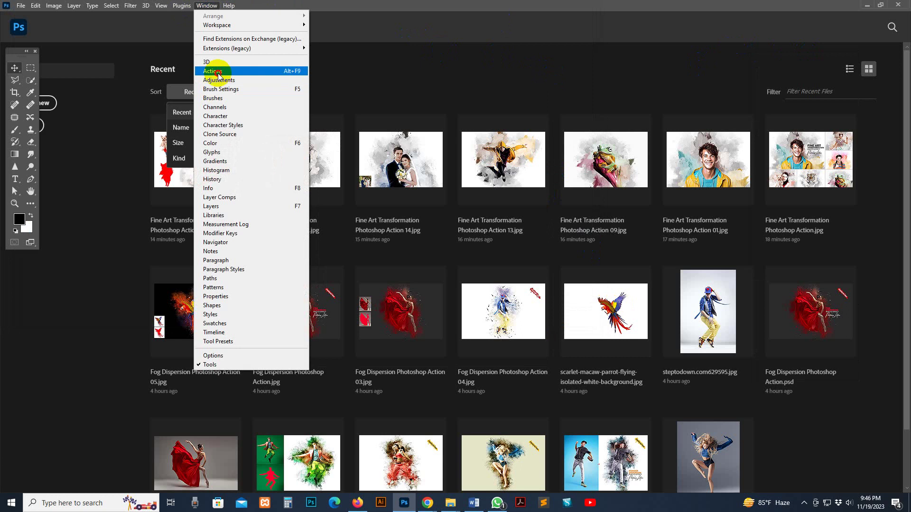
{"action": "left_click", "coordinate": [212, 70]}
{"action": "left_click_drag", "start_coordinate": [788, 64], "coordinate": [80, 62]}
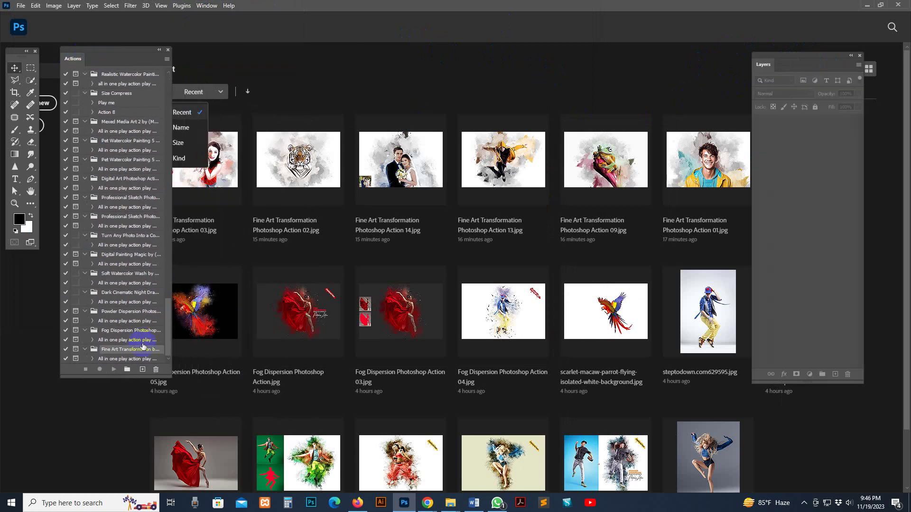
{"action": "left_click_drag", "start_coordinate": [170, 378], "coordinate": [251, 389]}
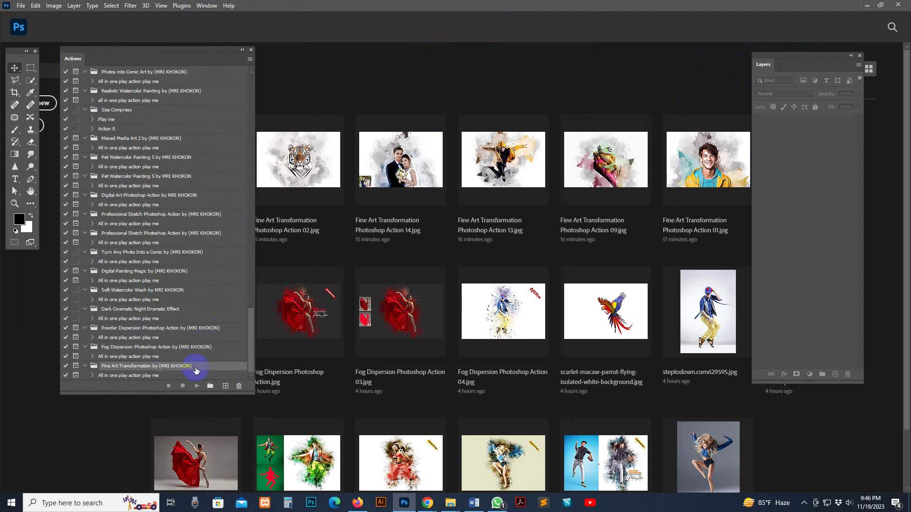
Load the Fine Art Transformation .atn from the Main file folder and select 'All in one play action play me'.
{"action": "left_click", "coordinate": [250, 62]}
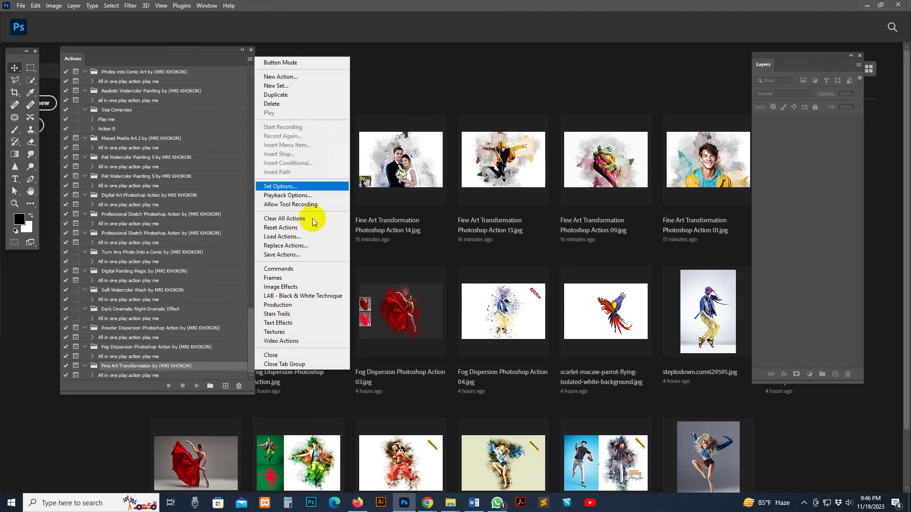
{"action": "left_click", "coordinate": [286, 235]}
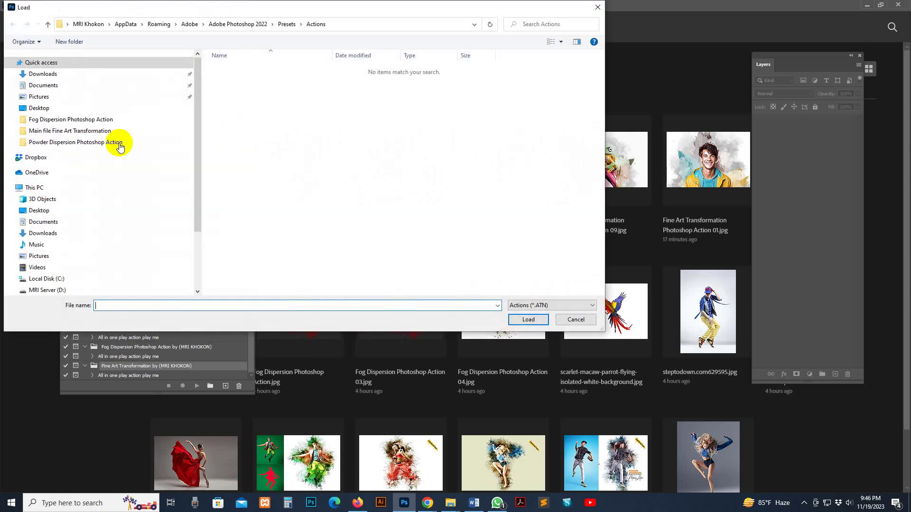
{"action": "left_click", "coordinate": [42, 132]}
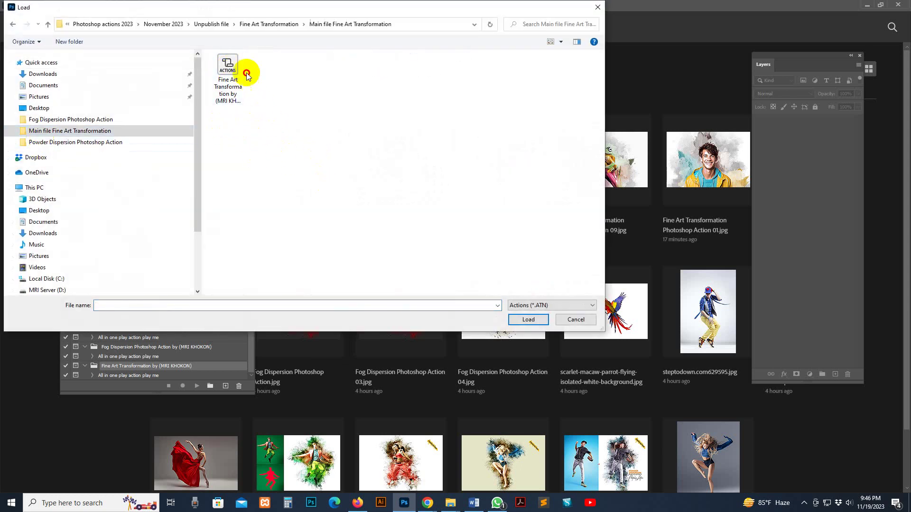
{"action": "left_click", "coordinate": [228, 72]}
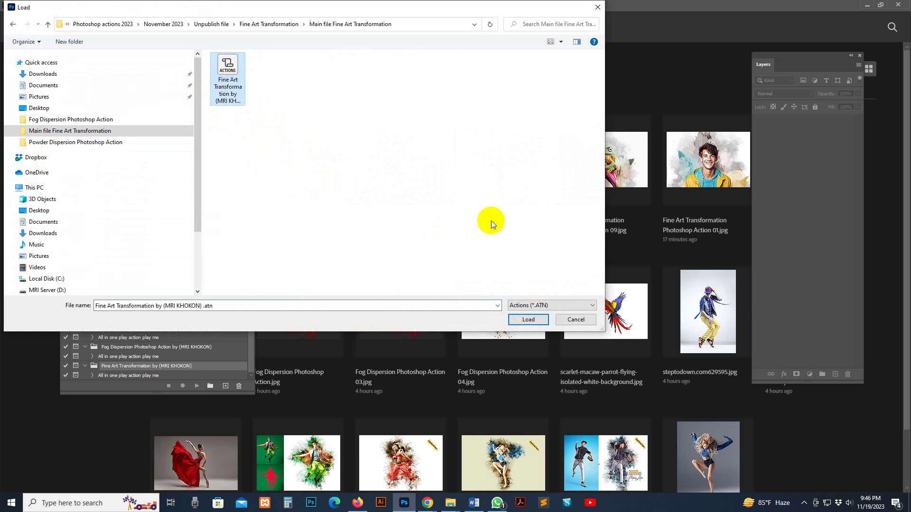
{"action": "left_click", "coordinate": [523, 321]}
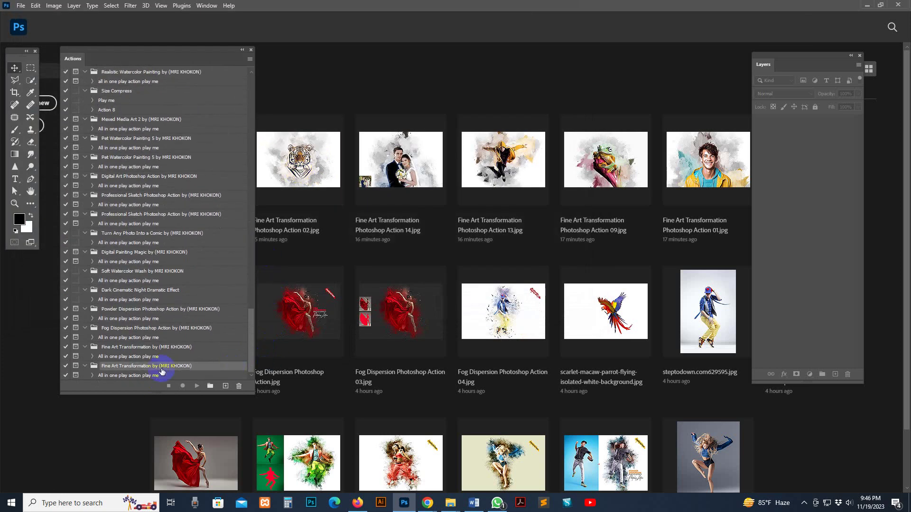
{"action": "left_click", "coordinate": [137, 375]}
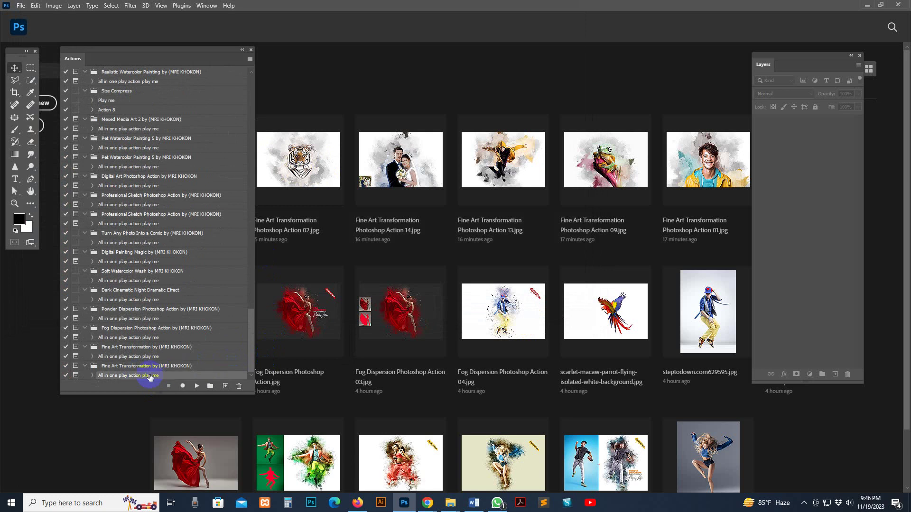
Go up from the action file's folder to the Fine Art Transformation folder and refresh it.
{"action": "mouse_move", "coordinate": [454, 506]}
{"action": "left_click", "coordinate": [491, 475]}
{"action": "key", "text": "alt+Up"}
{"action": "right_click", "coordinate": [545, 223]}
{"action": "left_click", "coordinate": [575, 261]}
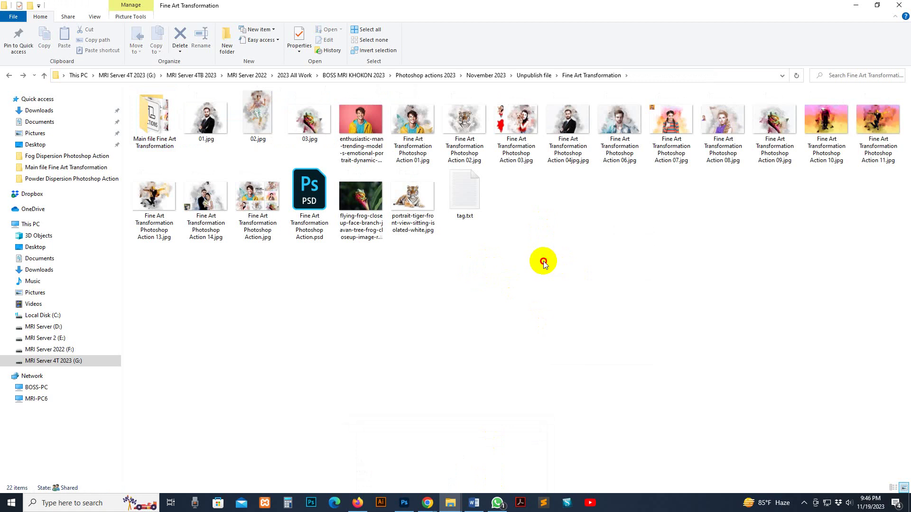
Preview the enthusiastic-man-trending-model portrait in Photos, then drag it into Photoshop.
{"action": "left_click_drag", "start_coordinate": [362, 124], "coordinate": [520, 351]}
{"action": "left_click", "coordinate": [896, 10]}
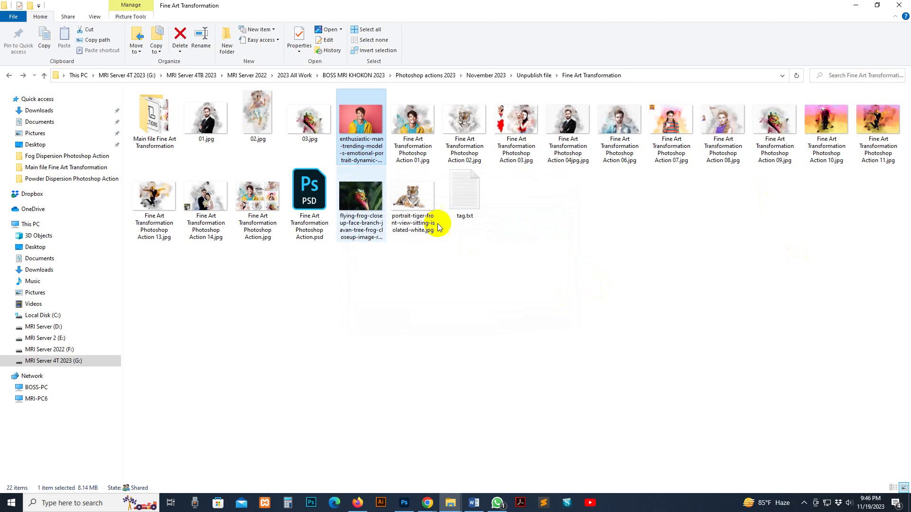
{"action": "left_click_drag", "start_coordinate": [361, 121], "coordinate": [487, 66]}
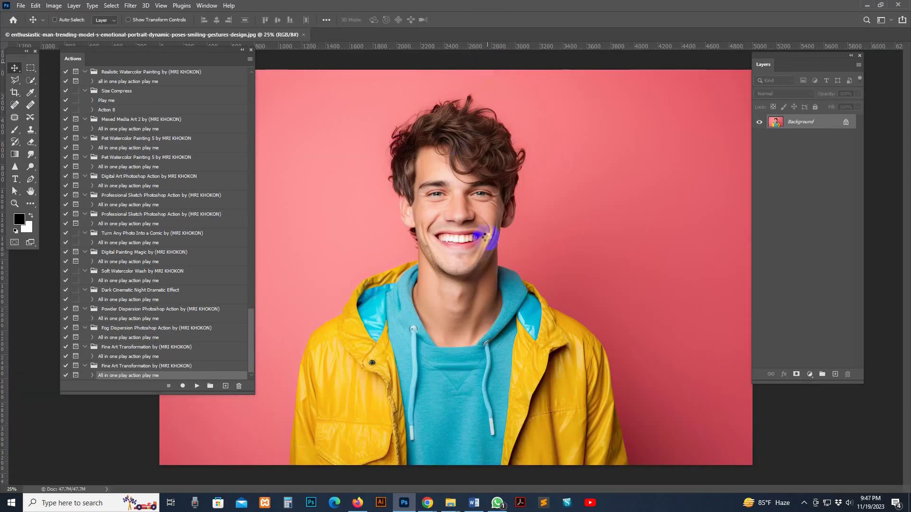
Zoom out to the whole portrait and make the Actions panel narrower, taller and moved left.
{"action": "key", "text": "z"}
{"action": "left_click", "coordinate": [475, 237], "text": "alt"}
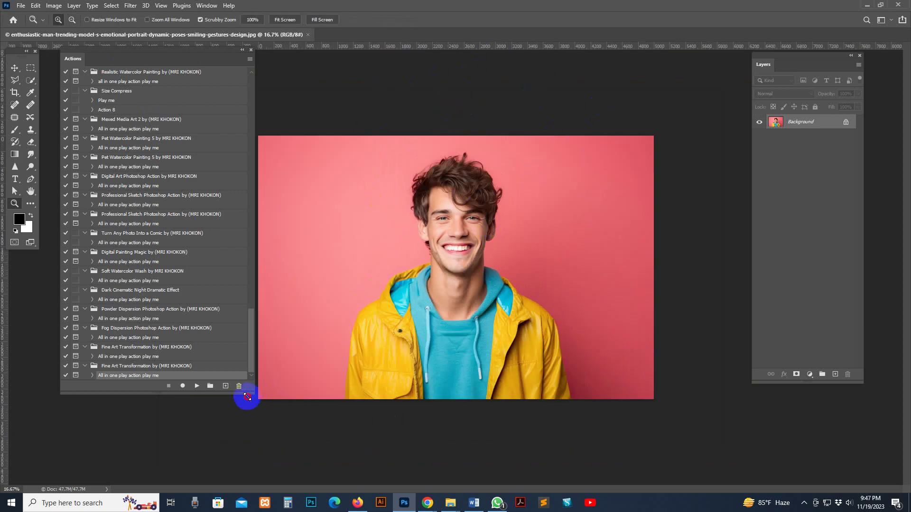
{"action": "left_click_drag", "start_coordinate": [254, 392], "coordinate": [228, 403]}
{"action": "left_click_drag", "start_coordinate": [81, 65], "coordinate": [21, 69]}
With the Crop tool, drag the canvas top edge upward to add a white strip above the photo.
{"action": "left_click", "coordinate": [20, 77]}
{"action": "left_click", "coordinate": [19, 102]}
{"action": "left_click_drag", "start_coordinate": [454, 137], "coordinate": [457, 114]}
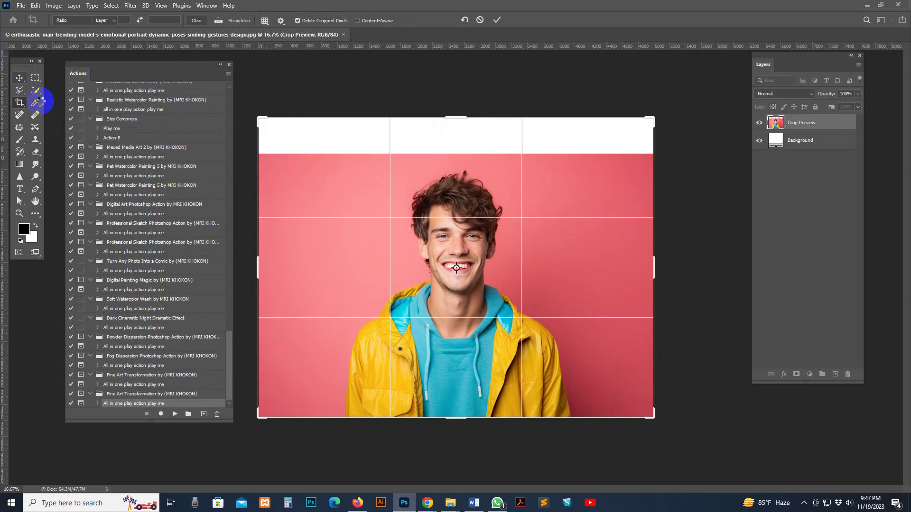
{"action": "key", "text": "v"}
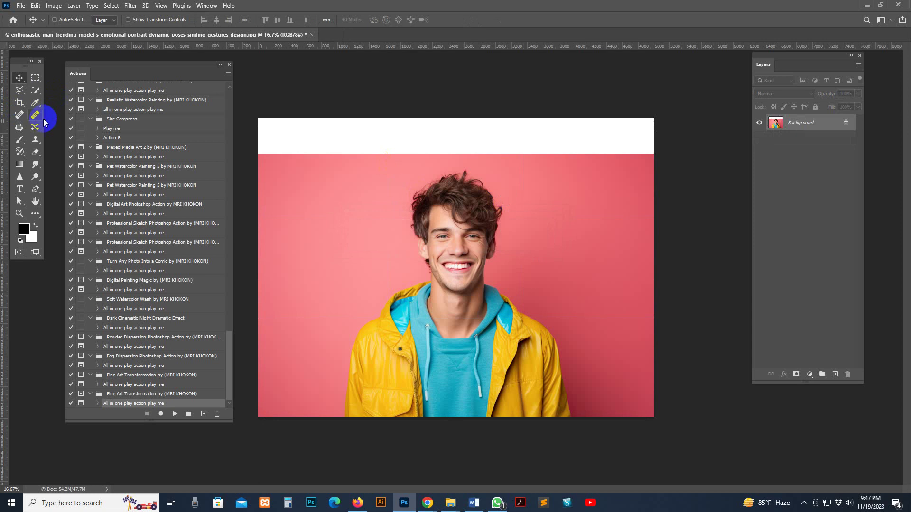
Select the Brush tool with a round brush preset.
{"action": "left_click", "coordinate": [19, 140]}
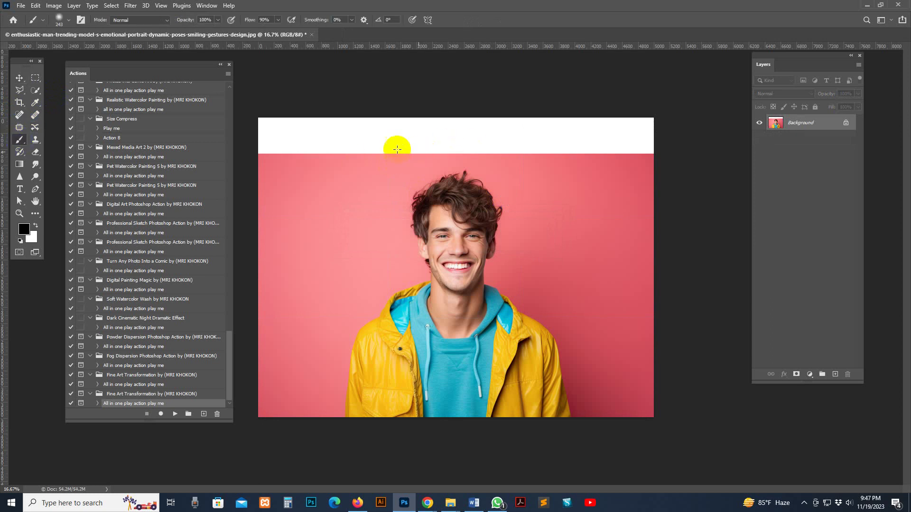
{"action": "left_click", "coordinate": [69, 21]}
{"action": "left_click", "coordinate": [134, 132]}
{"action": "left_click", "coordinate": [537, 6]}
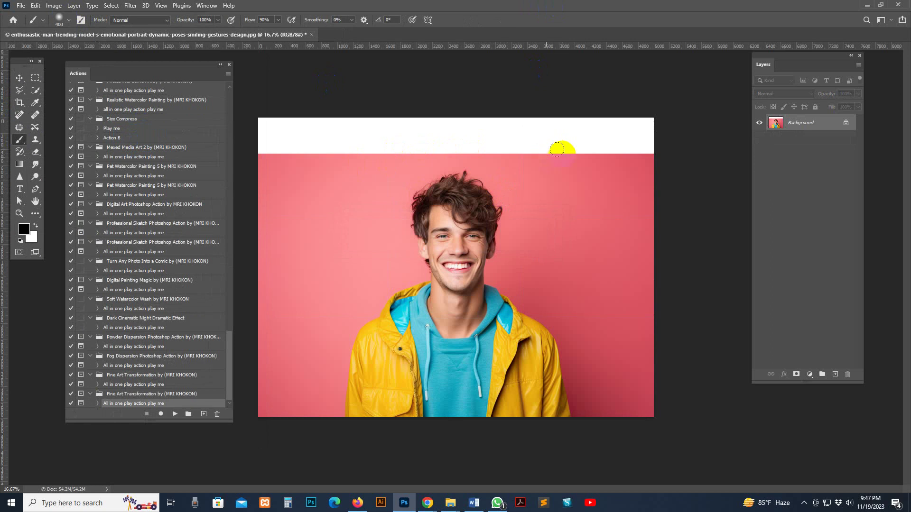
Paint the white top strip with pink sampled from the background, then bring up Image Size.
{"action": "left_click", "coordinate": [575, 154], "text": "alt"}
{"action": "mouse_move", "coordinate": [637, 148]}
{"action": "left_mouse_down"}
{"action": "mouse_move", "coordinate": [565, 140]}
{"action": "mouse_move", "coordinate": [623, 138]}
{"action": "mouse_move", "coordinate": [628, 147]}
{"action": "mouse_move", "coordinate": [517, 147]}
{"action": "mouse_move", "coordinate": [640, 134]}
{"action": "mouse_move", "coordinate": [523, 127]}
{"action": "mouse_move", "coordinate": [445, 153]}
{"action": "mouse_move", "coordinate": [409, 145]}
{"action": "mouse_move", "coordinate": [446, 138]}
{"action": "mouse_move", "coordinate": [406, 135]}
{"action": "left_mouse_up"}
{"action": "left_click", "coordinate": [446, 153], "text": "alt"}
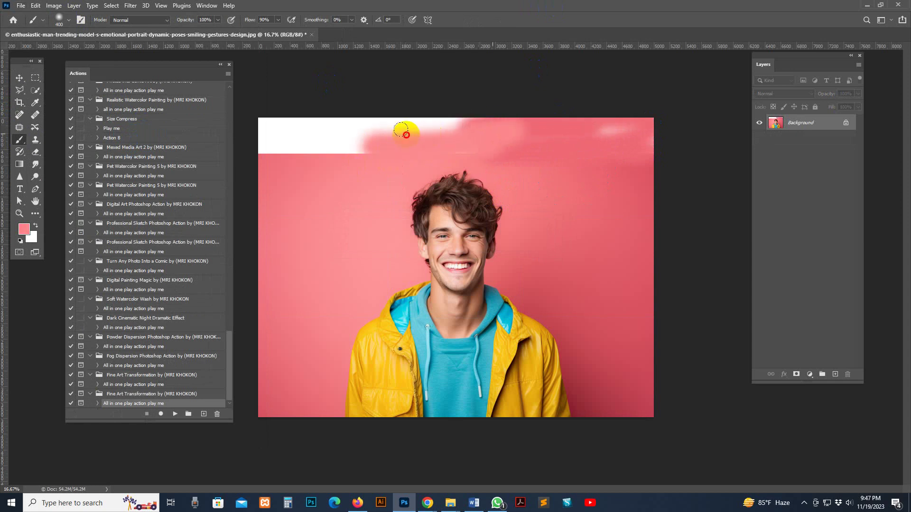
{"action": "left_click", "coordinate": [35, 103]}
{"action": "left_click", "coordinate": [350, 156]}
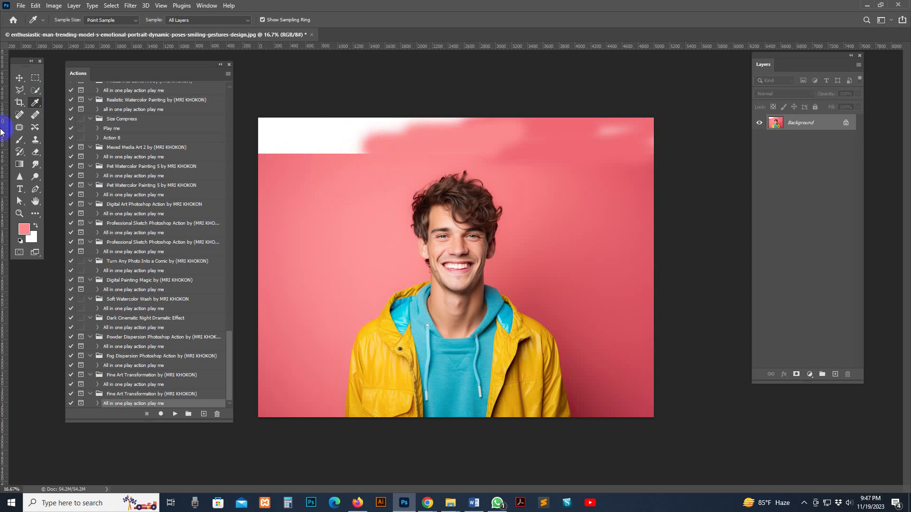
{"action": "left_click", "coordinate": [19, 140]}
{"action": "mouse_move", "coordinate": [388, 149]}
{"action": "left_mouse_down"}
{"action": "mouse_move", "coordinate": [253, 142]}
{"action": "mouse_move", "coordinate": [262, 129]}
{"action": "mouse_move", "coordinate": [436, 114]}
{"action": "mouse_move", "coordinate": [267, 119]}
{"action": "mouse_move", "coordinate": [267, 145]}
{"action": "mouse_move", "coordinate": [377, 126]}
{"action": "mouse_move", "coordinate": [282, 136]}
{"action": "mouse_move", "coordinate": [555, 114]}
{"action": "mouse_move", "coordinate": [467, 142]}
{"action": "mouse_move", "coordinate": [462, 130]}
{"action": "mouse_move", "coordinate": [663, 108]}
{"action": "mouse_move", "coordinate": [596, 114]}
{"action": "left_mouse_up"}
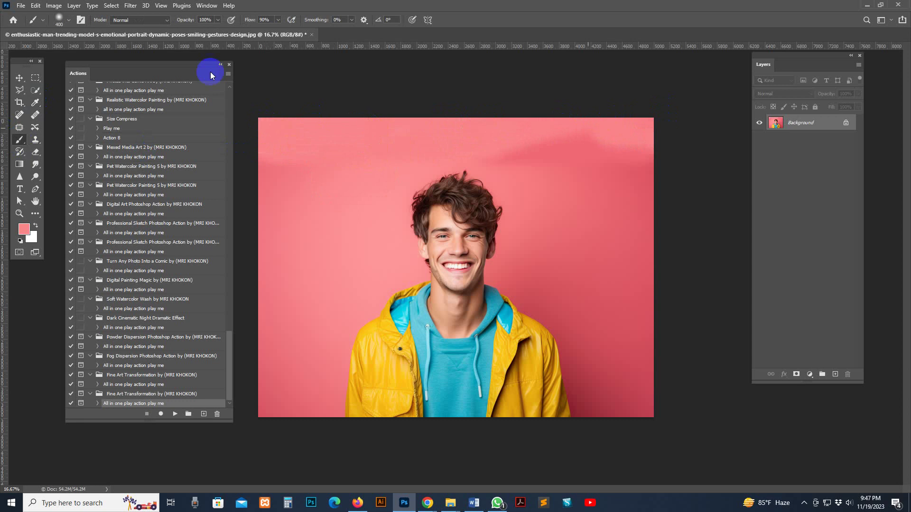
{"action": "left_click", "coordinate": [54, 5]}
{"action": "left_click", "coordinate": [67, 76]}
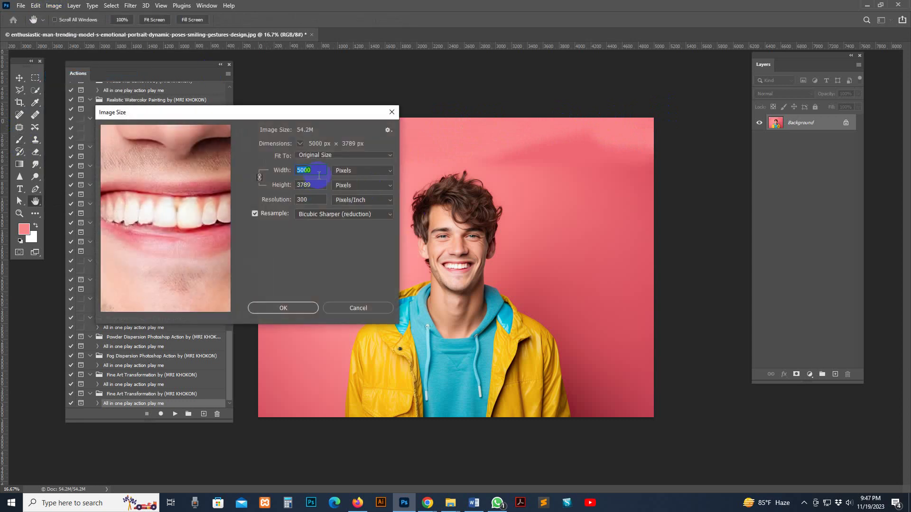
Resize the image to 3500 px wide and zoom in twice on the face.
{"action": "type", "text": "350"}
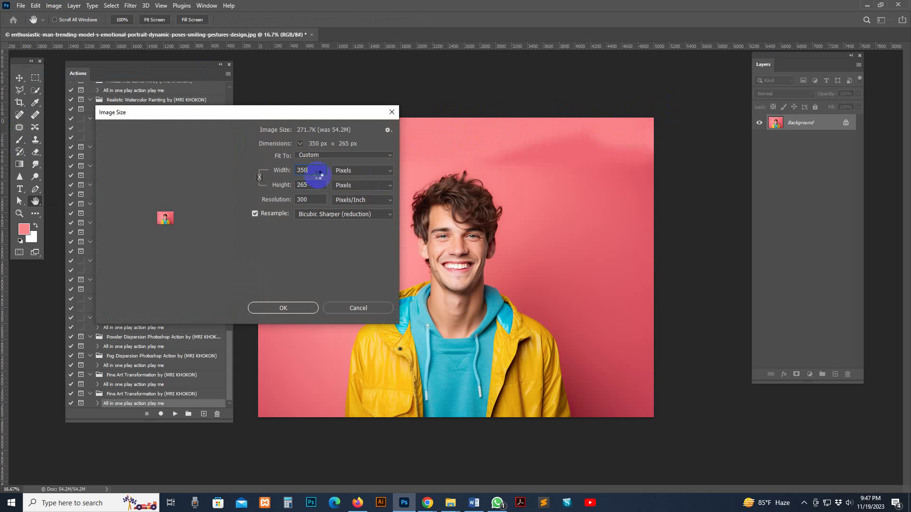
{"action": "type", "text": "0"}
{"action": "left_click", "coordinate": [294, 307]}
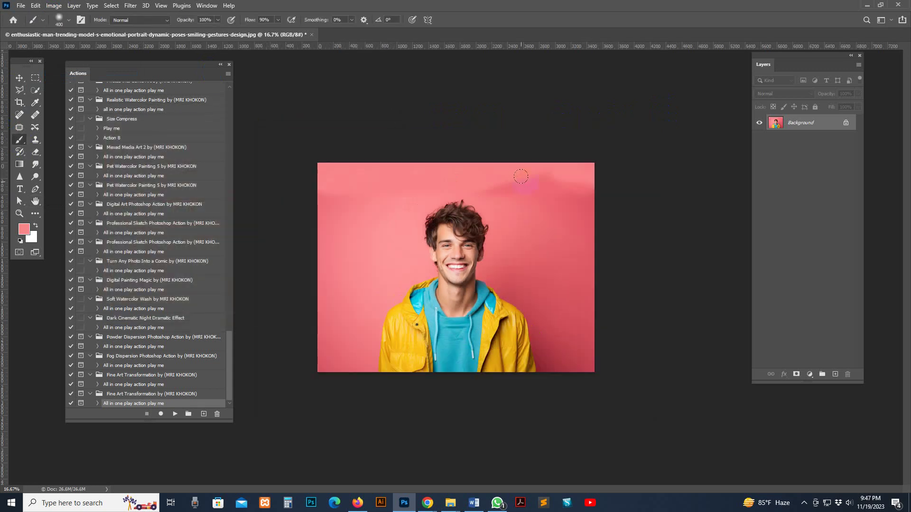
{"action": "left_click", "coordinate": [19, 213]}
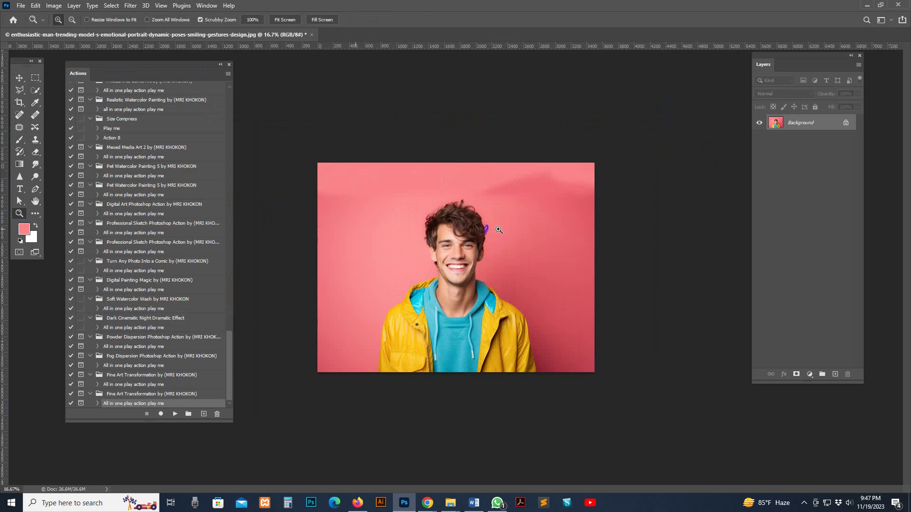
{"action": "left_click", "coordinate": [461, 235]}
{"action": "left_click", "coordinate": [461, 236]}
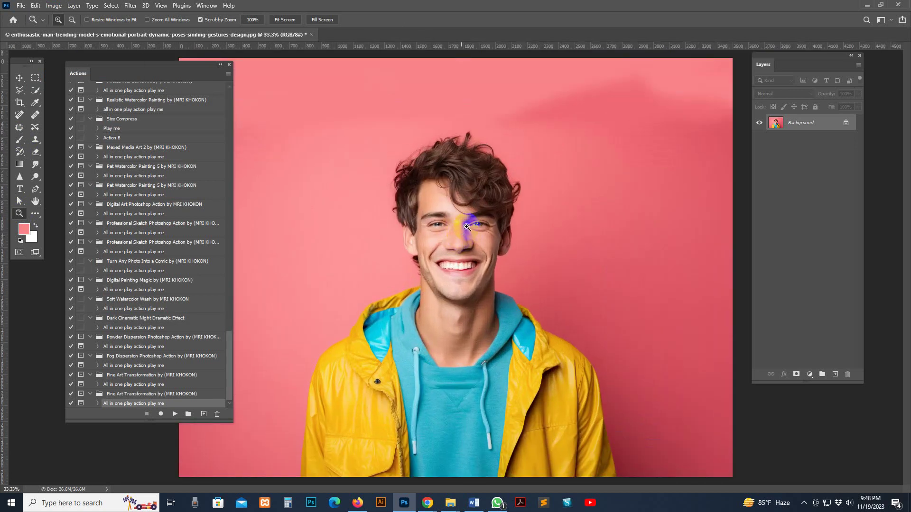
Adjust the Layers panel layout, convert Background to Layer 0, then flatten back to Background.
{"action": "left_click", "coordinate": [15, 79]}
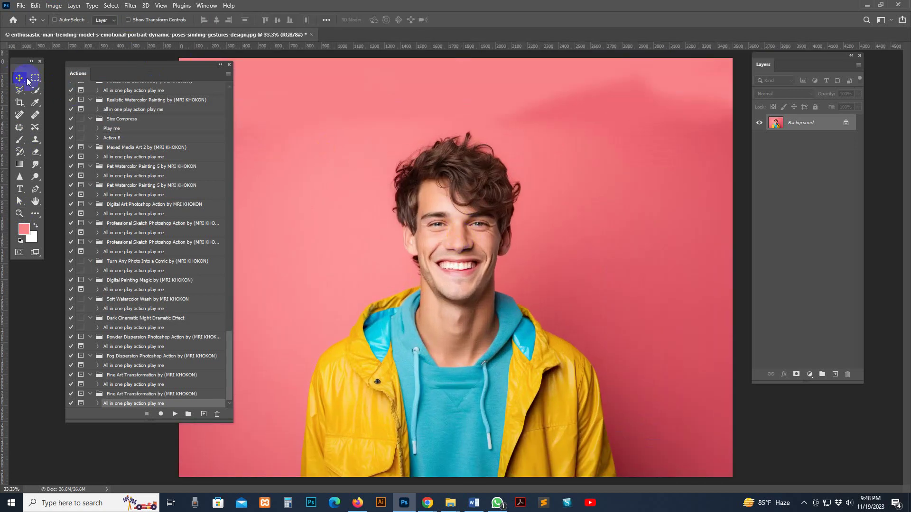
{"action": "left_click_drag", "start_coordinate": [746, 383], "coordinate": [730, 394]}
{"action": "left_click_drag", "start_coordinate": [762, 67], "coordinate": [762, 77]}
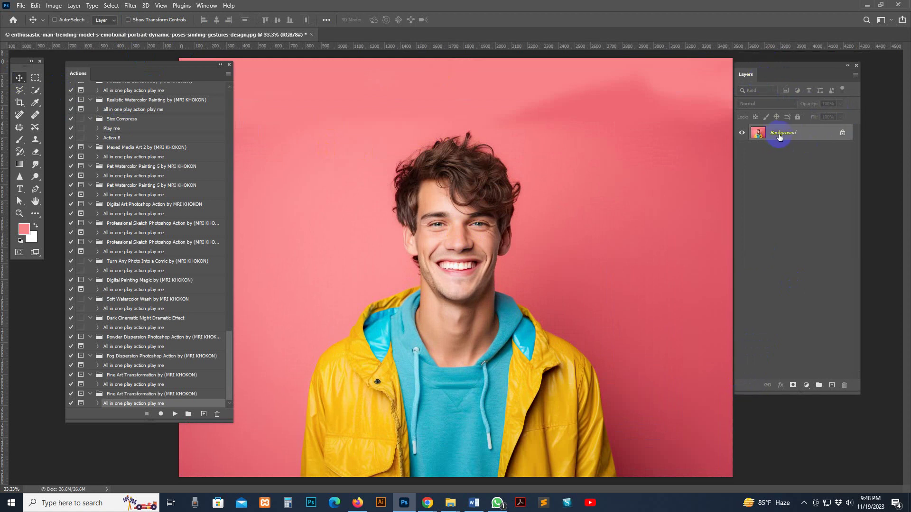
{"action": "double_click", "coordinate": [811, 138]}
{"action": "left_click", "coordinate": [537, 150]}
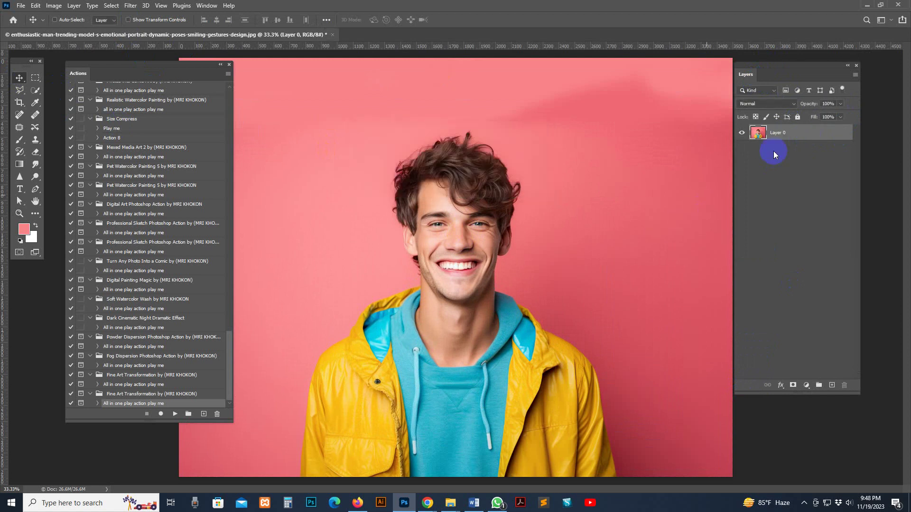
{"action": "right_click", "coordinate": [813, 136]}
{"action": "left_click", "coordinate": [707, 389]}
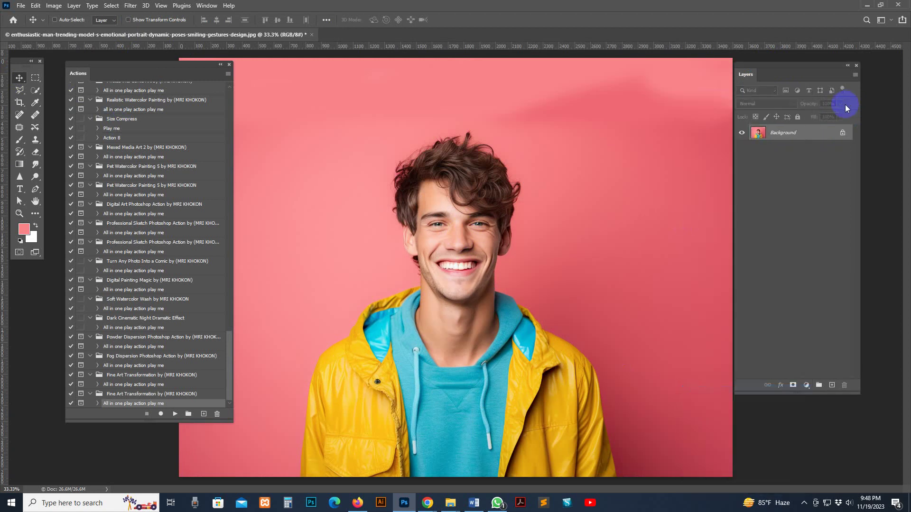
Set Layers panel thumbnails to the smallest size showing the entire document.
{"action": "left_click", "coordinate": [855, 74]}
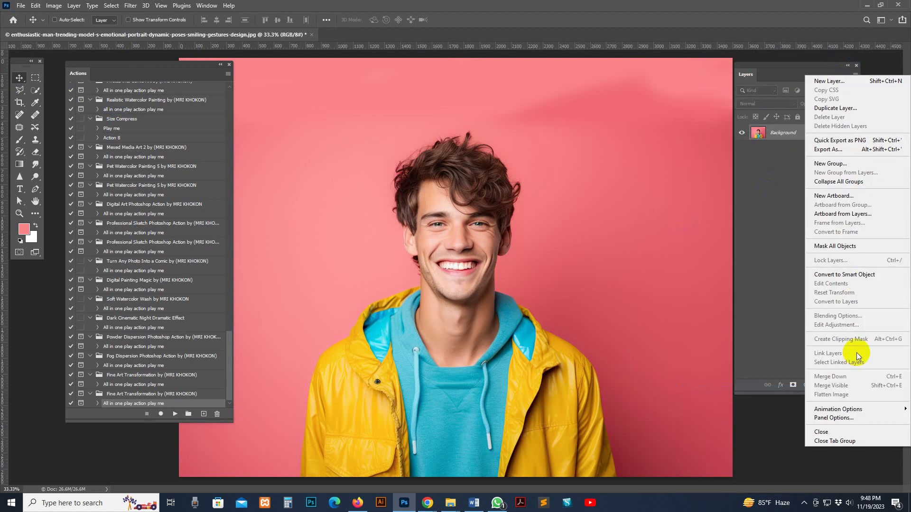
{"action": "left_click", "coordinate": [881, 421]}
{"action": "left_click", "coordinate": [518, 106]}
{"action": "left_click", "coordinate": [526, 232]}
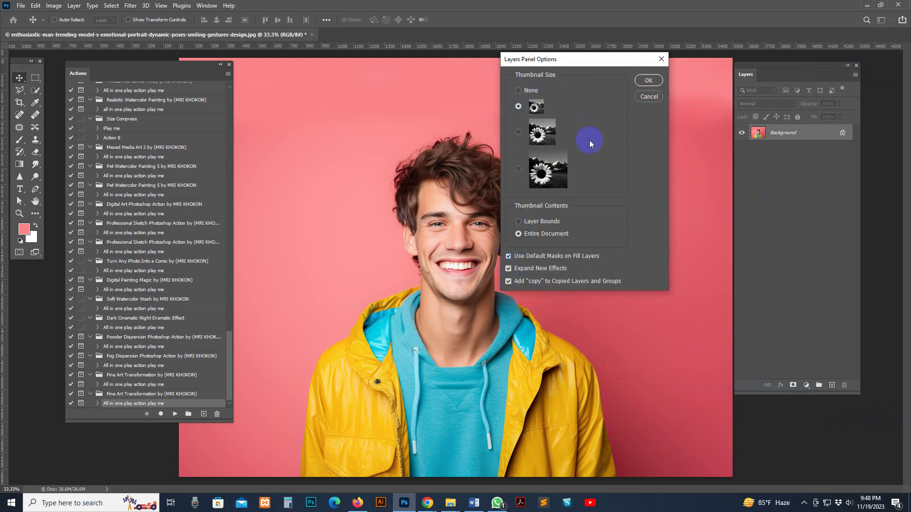
{"action": "left_click", "coordinate": [648, 80]}
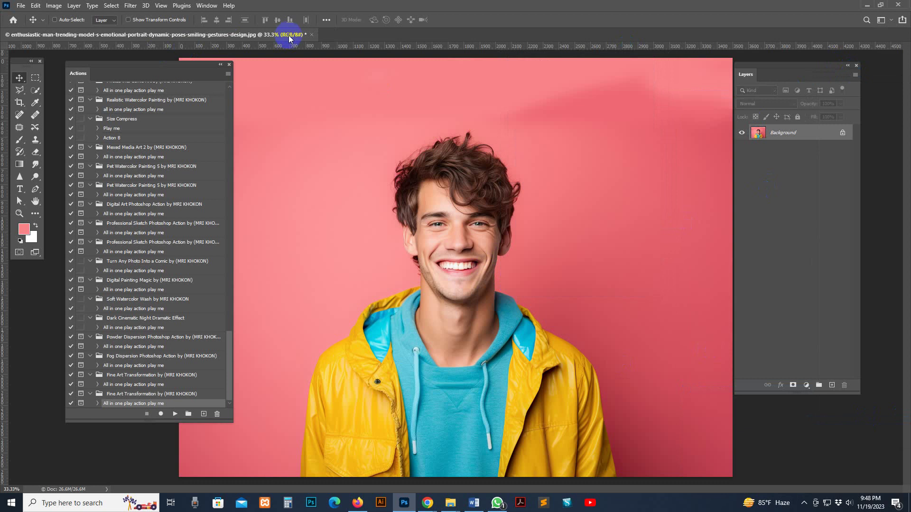
Keep the image in RGB Color mode and switch to the Quick Selection tool.
{"action": "left_click", "coordinate": [54, 6]}
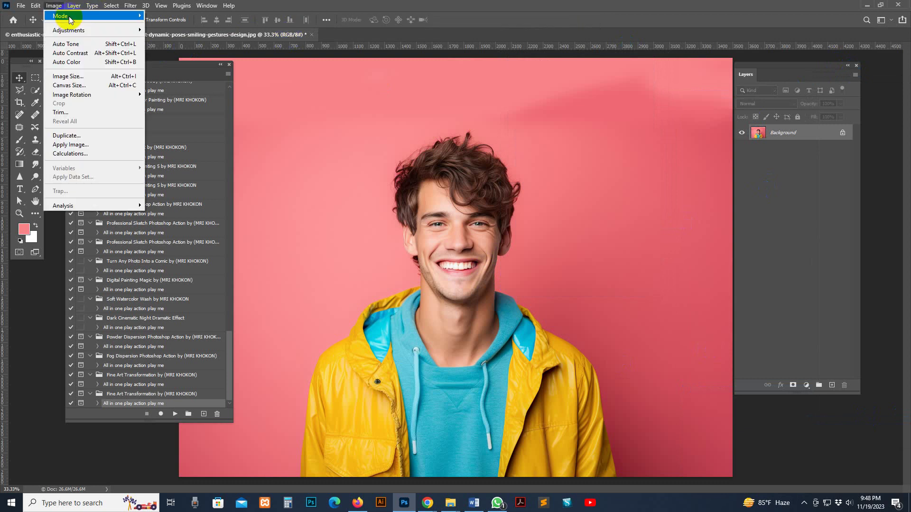
{"action": "mouse_move", "coordinate": [70, 19]}
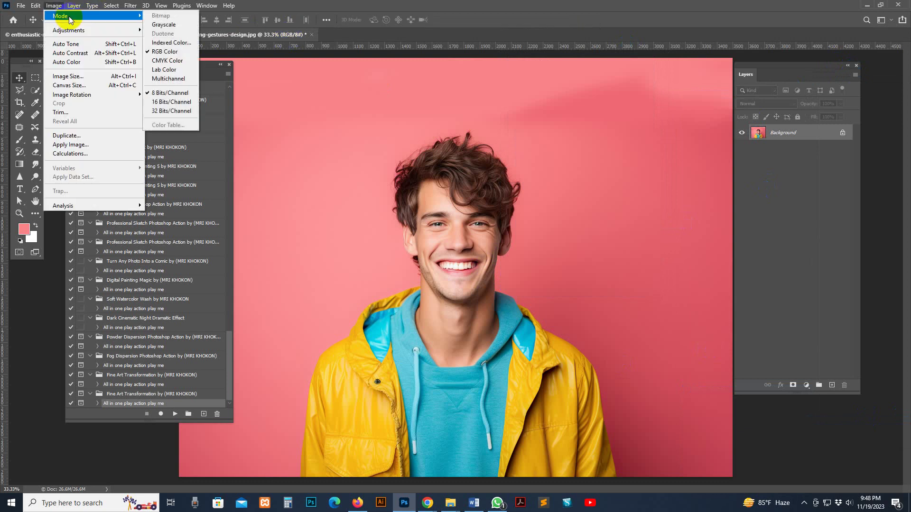
{"action": "left_click", "coordinate": [164, 52]}
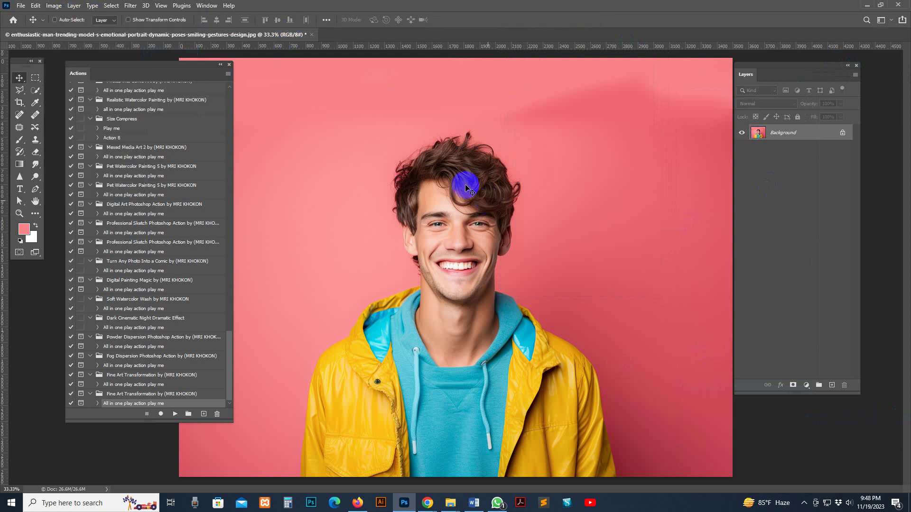
{"action": "left_click", "coordinate": [35, 90]}
{"action": "left_click", "coordinate": [62, 90]}
Select the smiling man using Select Subject with the Quick Selection tool.
{"action": "left_click", "coordinate": [275, 21]}
{"action": "left_click", "coordinate": [38, 92]}
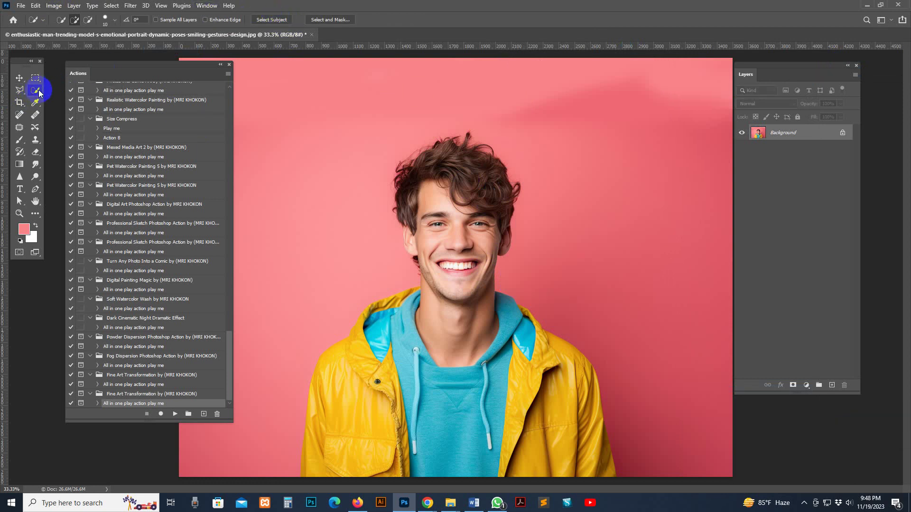
{"action": "left_click", "coordinate": [271, 20]}
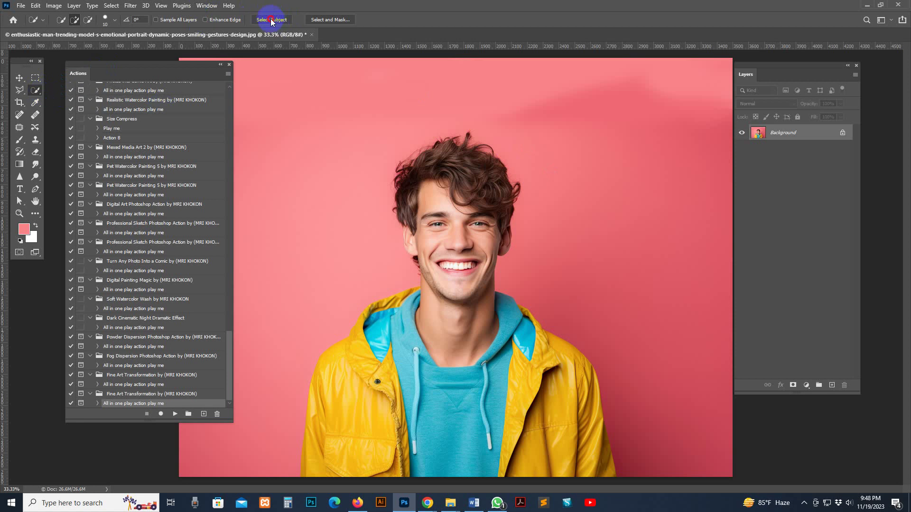
{"action": "left_click", "coordinate": [474, 182]}
{"action": "left_click", "coordinate": [268, 20]}
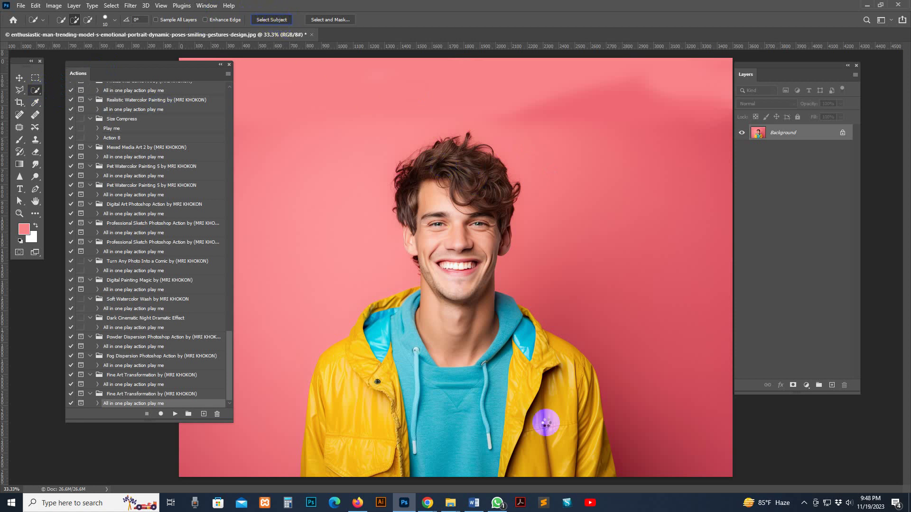
{"action": "left_click", "coordinate": [390, 226]}
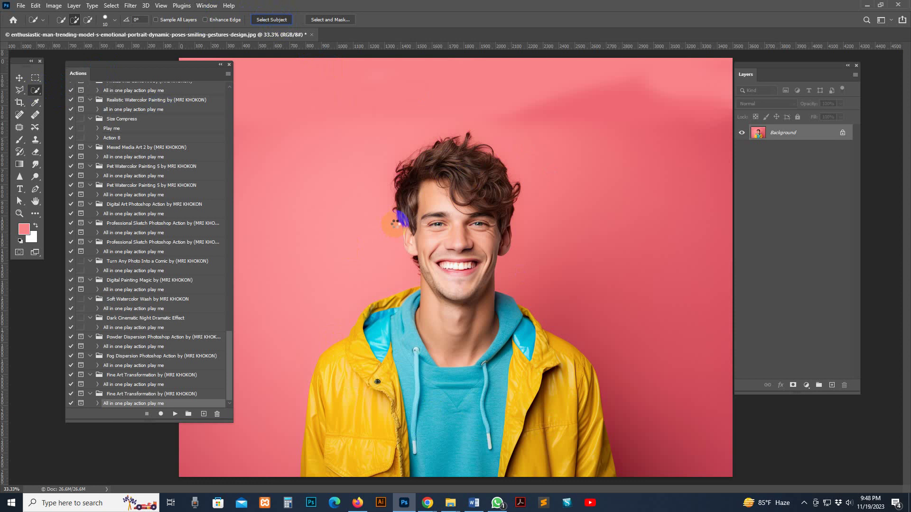
Add a new empty layer named brush above the Background.
{"action": "left_click", "coordinate": [811, 352]}
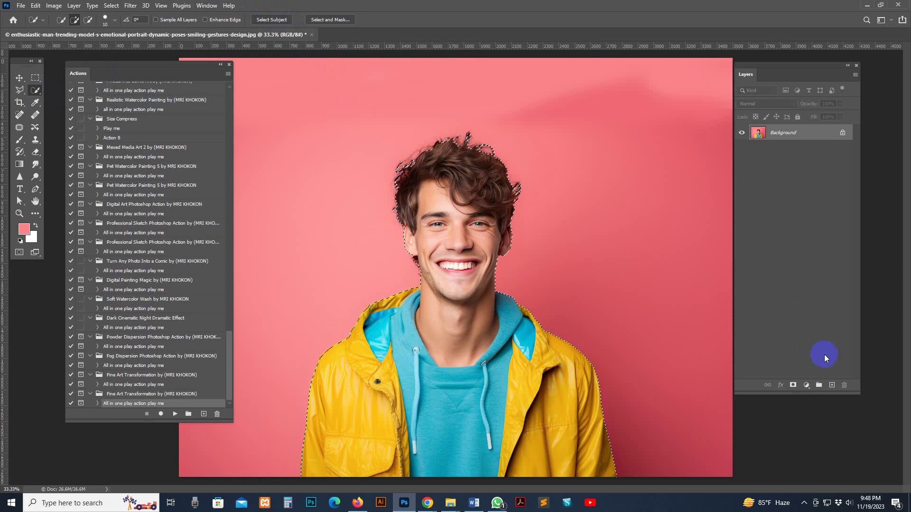
{"action": "left_click", "coordinate": [832, 386]}
{"action": "left_click", "coordinate": [775, 129]}
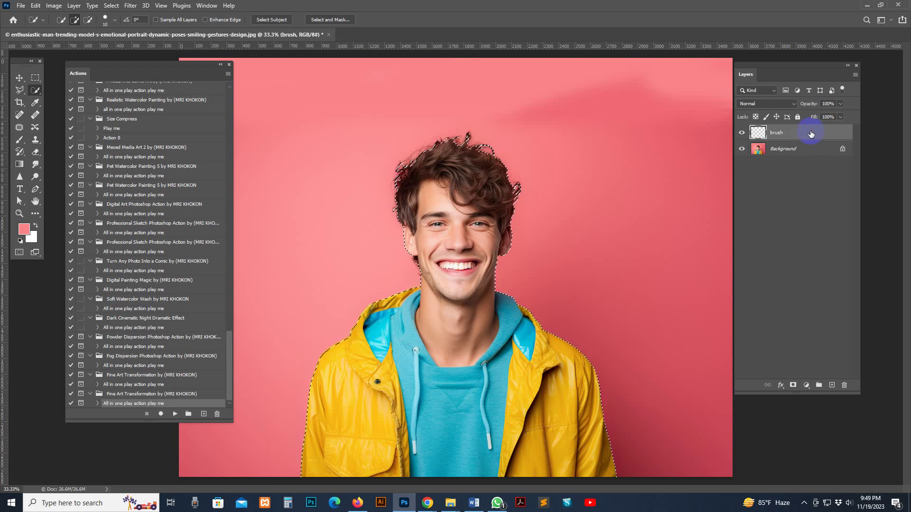
Choose the Paint Bucket tool from the extra-tools flyout.
{"action": "left_click", "coordinate": [37, 214]}
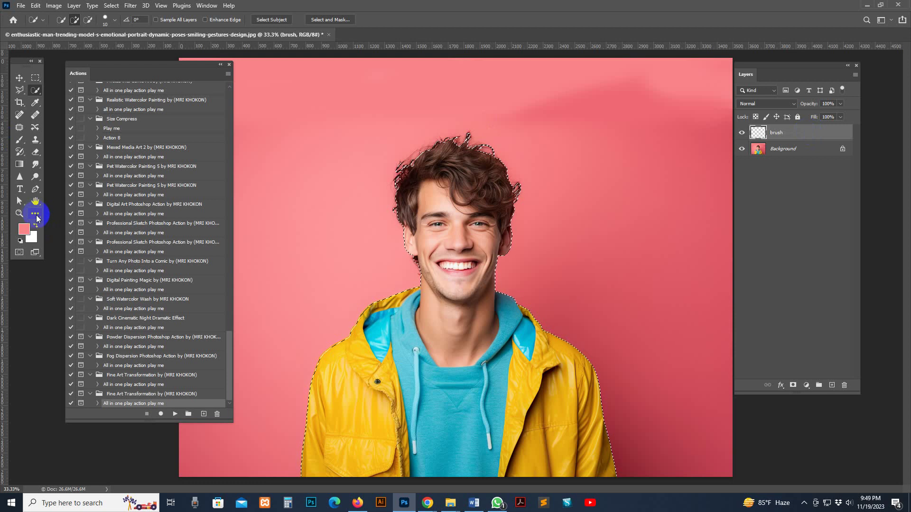
{"action": "left_click", "coordinate": [38, 217]}
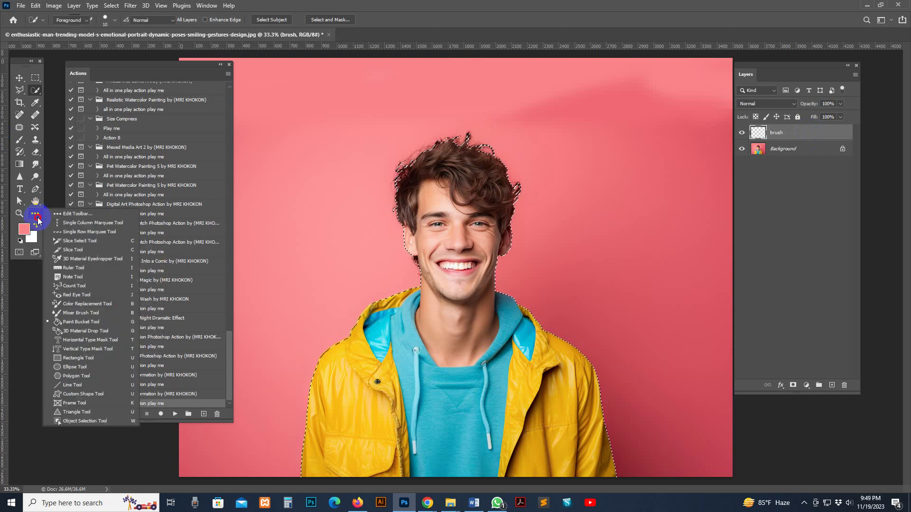
{"action": "left_click", "coordinate": [38, 217]}
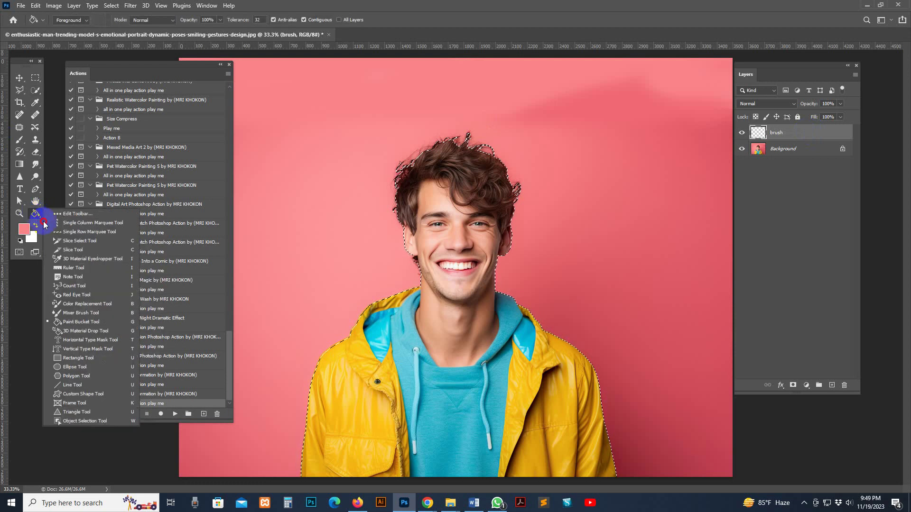
{"action": "left_click", "coordinate": [60, 325]}
{"action": "left_click", "coordinate": [472, 205]}
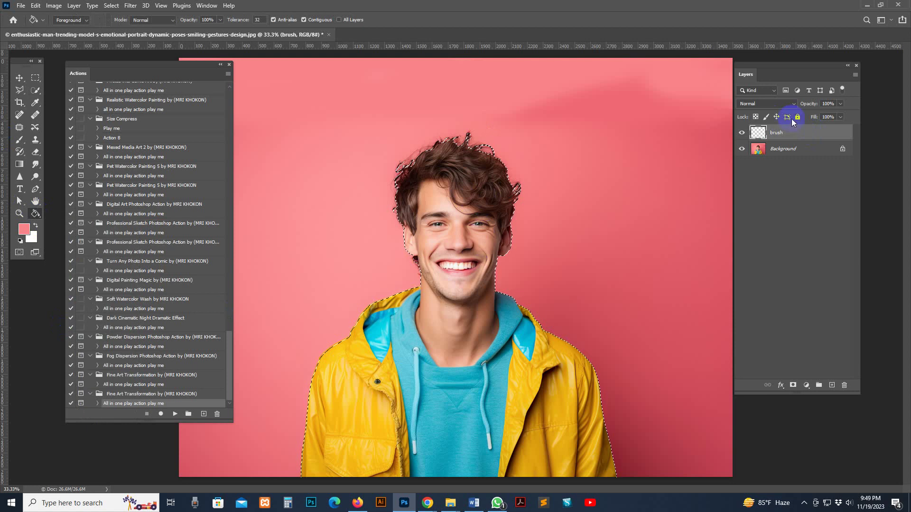
{"action": "left_click", "coordinate": [42, 218]}
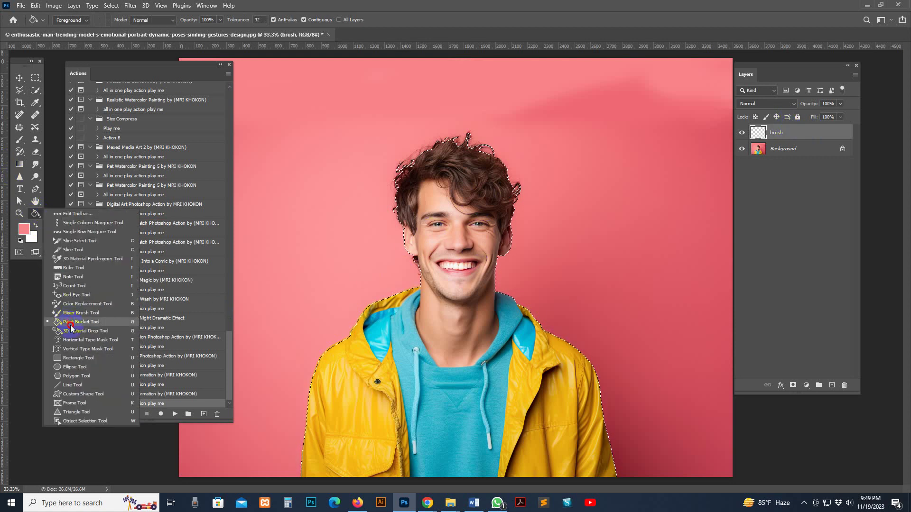
{"action": "left_click", "coordinate": [71, 325]}
Switch to the Brush tool, paint a test dab on the collar, and open the foreground Color Picker.
{"action": "left_click", "coordinate": [20, 139]}
{"action": "left_click", "coordinate": [355, 342]}
{"action": "left_click", "coordinate": [24, 231]}
{"action": "left_click", "coordinate": [526, 243]}
Set the foreground to bright red and paint over the hair, chest, shoulders and torso.
{"action": "left_click", "coordinate": [699, 275]}
{"action": "left_click", "coordinate": [795, 270]}
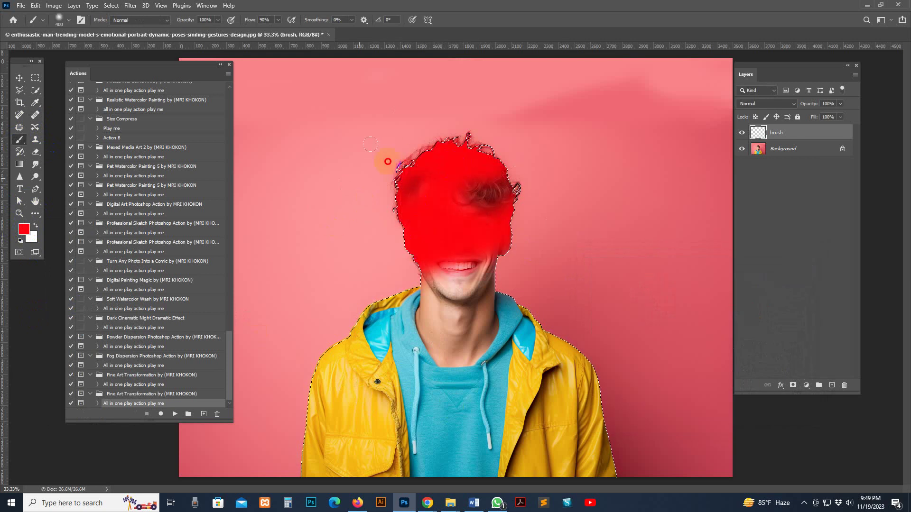
{"action": "mouse_move", "coordinate": [503, 167]}
{"action": "left_mouse_down"}
{"action": "mouse_move", "coordinate": [452, 322]}
{"action": "mouse_move", "coordinate": [420, 263]}
{"action": "left_mouse_up"}
{"action": "mouse_move", "coordinate": [399, 313]}
{"action": "left_mouse_down"}
{"action": "mouse_move", "coordinate": [446, 374]}
{"action": "mouse_move", "coordinate": [429, 407]}
{"action": "mouse_move", "coordinate": [448, 414]}
{"action": "mouse_move", "coordinate": [454, 429]}
{"action": "mouse_move", "coordinate": [525, 298]}
{"action": "mouse_move", "coordinate": [477, 342]}
{"action": "mouse_move", "coordinate": [565, 354]}
{"action": "mouse_move", "coordinate": [564, 299]}
{"action": "mouse_move", "coordinate": [539, 371]}
{"action": "mouse_move", "coordinate": [352, 356]}
{"action": "mouse_move", "coordinate": [329, 364]}
{"action": "mouse_move", "coordinate": [335, 357]}
{"action": "mouse_move", "coordinate": [399, 389]}
{"action": "mouse_move", "coordinate": [423, 277]}
{"action": "mouse_move", "coordinate": [493, 301]}
{"action": "left_mouse_up"}
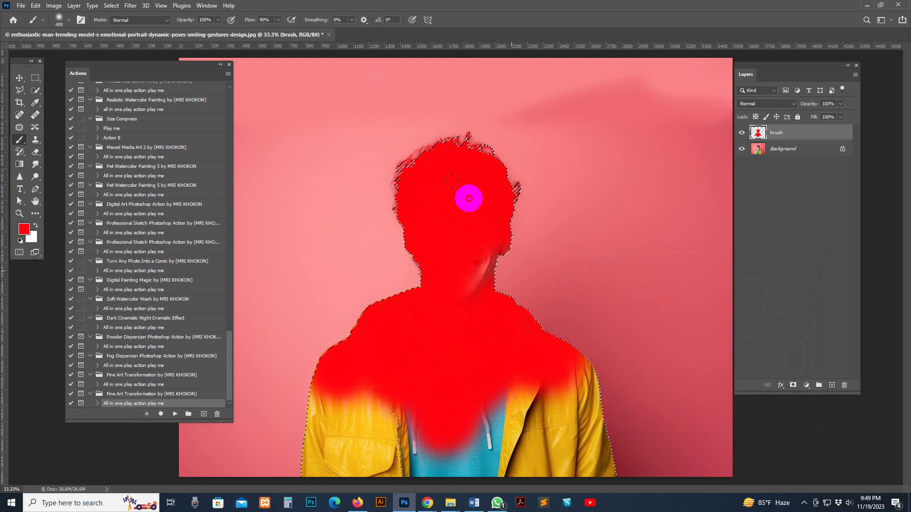
{"action": "mouse_move", "coordinate": [354, 375]}
{"action": "left_mouse_down"}
{"action": "mouse_move", "coordinate": [329, 344]}
{"action": "mouse_move", "coordinate": [281, 454]}
{"action": "mouse_move", "coordinate": [364, 460]}
{"action": "mouse_move", "coordinate": [399, 412]}
{"action": "mouse_move", "coordinate": [626, 423]}
{"action": "mouse_move", "coordinate": [492, 438]}
{"action": "mouse_move", "coordinate": [527, 434]}
{"action": "mouse_move", "coordinate": [544, 451]}
{"action": "mouse_move", "coordinate": [625, 450]}
{"action": "mouse_move", "coordinate": [562, 423]}
{"action": "mouse_move", "coordinate": [593, 467]}
{"action": "mouse_move", "coordinate": [592, 415]}
{"action": "mouse_move", "coordinate": [613, 490]}
{"action": "mouse_move", "coordinate": [349, 428]}
{"action": "mouse_move", "coordinate": [344, 444]}
{"action": "mouse_move", "coordinate": [360, 429]}
{"action": "mouse_move", "coordinate": [356, 415]}
{"action": "mouse_move", "coordinate": [517, 309]}
{"action": "mouse_move", "coordinate": [368, 309]}
{"action": "left_mouse_up"}
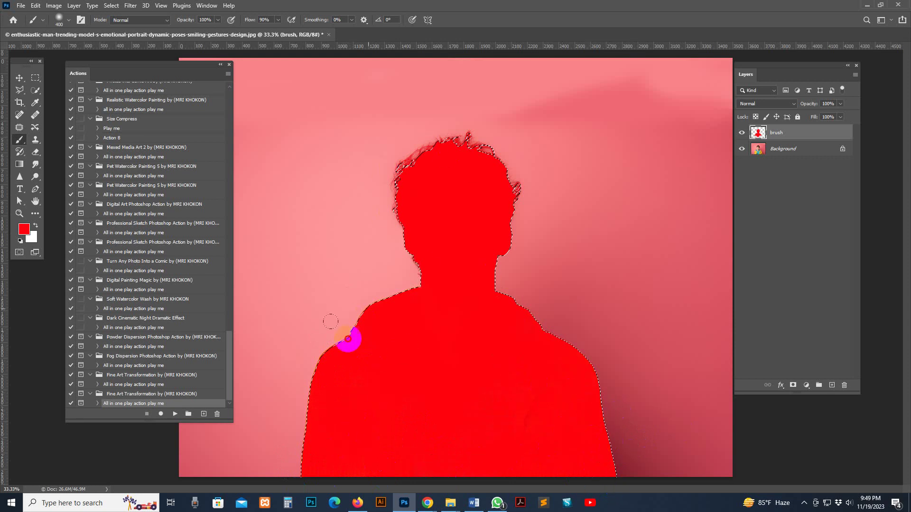
{"action": "mouse_move", "coordinate": [327, 452]}
{"action": "left_mouse_down"}
{"action": "mouse_move", "coordinate": [579, 465]}
{"action": "mouse_move", "coordinate": [360, 429]}
{"action": "mouse_move", "coordinate": [404, 375]}
{"action": "mouse_move", "coordinate": [406, 198]}
{"action": "mouse_move", "coordinate": [449, 197]}
{"action": "mouse_move", "coordinate": [460, 150]}
{"action": "left_mouse_up"}
Deselect the figure's selection and return to the Brush tool.
{"action": "left_click", "coordinate": [20, 78]}
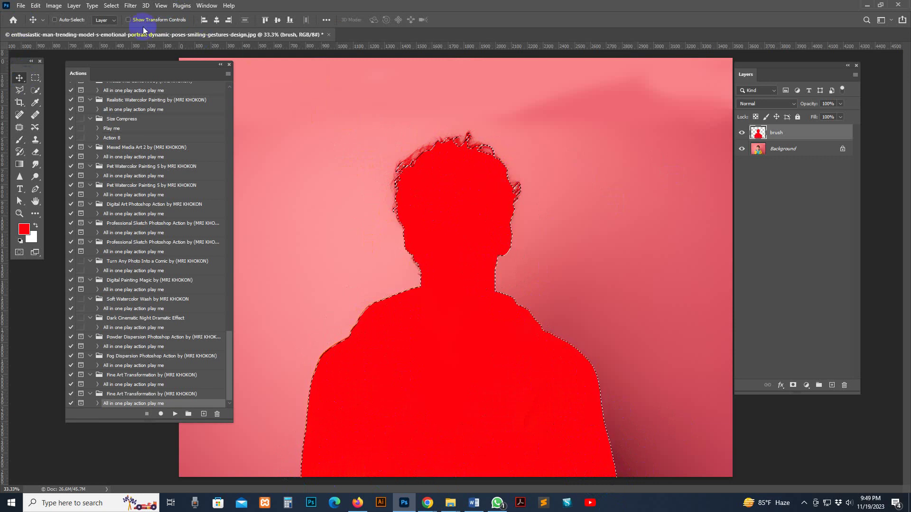
{"action": "left_click", "coordinate": [113, 6]}
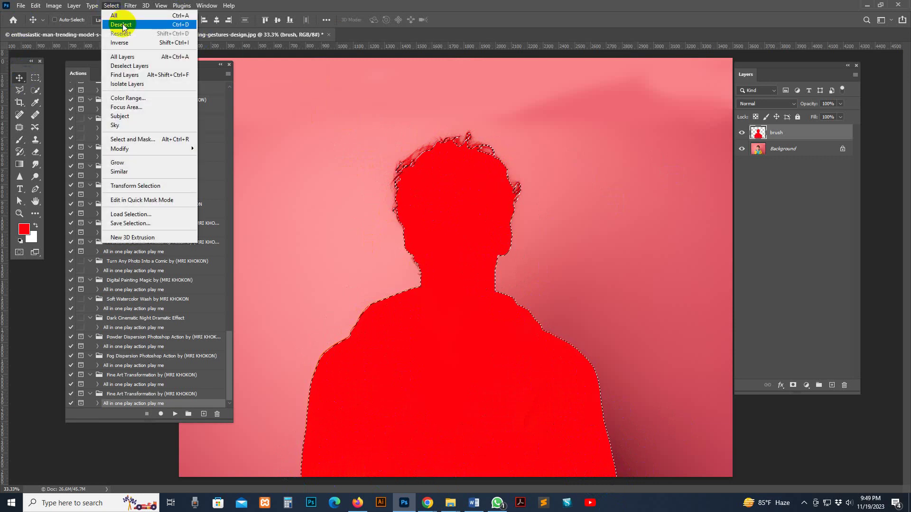
{"action": "left_click", "coordinate": [122, 25]}
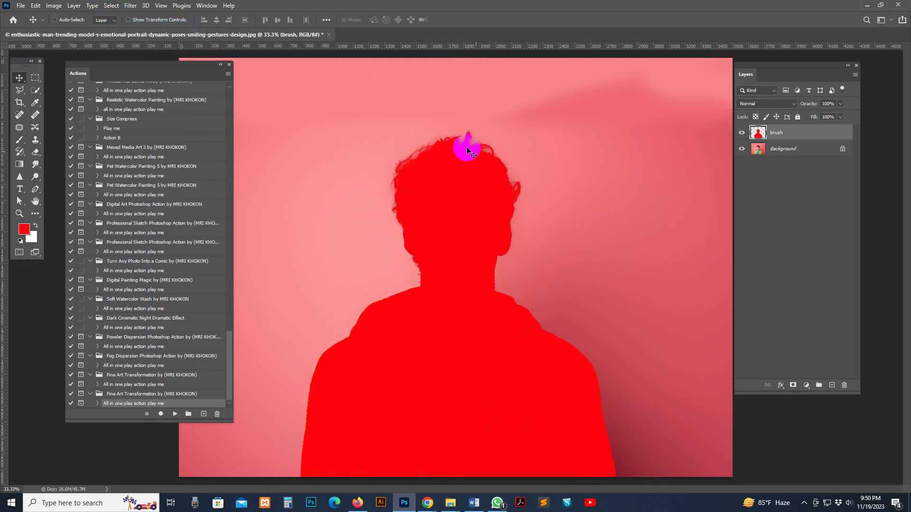
{"action": "left_click", "coordinate": [19, 140]}
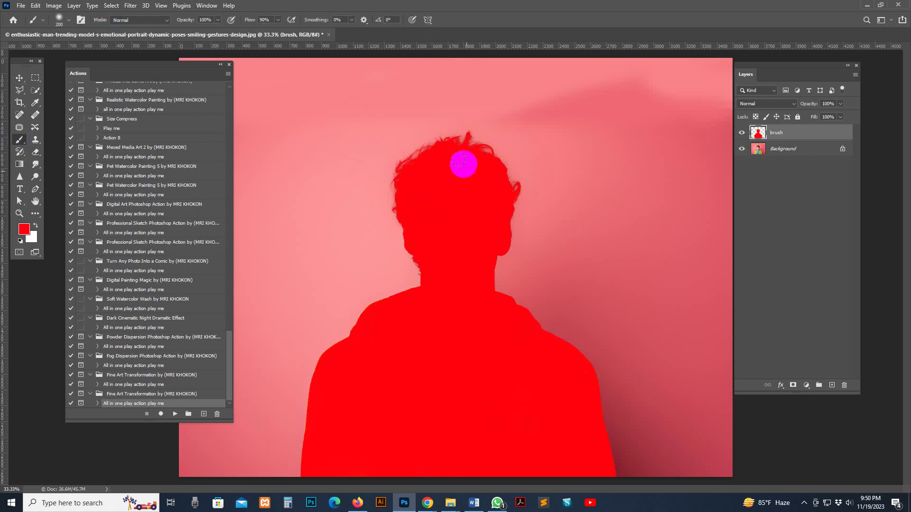
{"action": "right_click", "coordinate": [468, 145], "text": "alt"}
{"action": "left_click", "coordinate": [743, 134]}
{"action": "right_click", "coordinate": [463, 159], "text": "alt"}
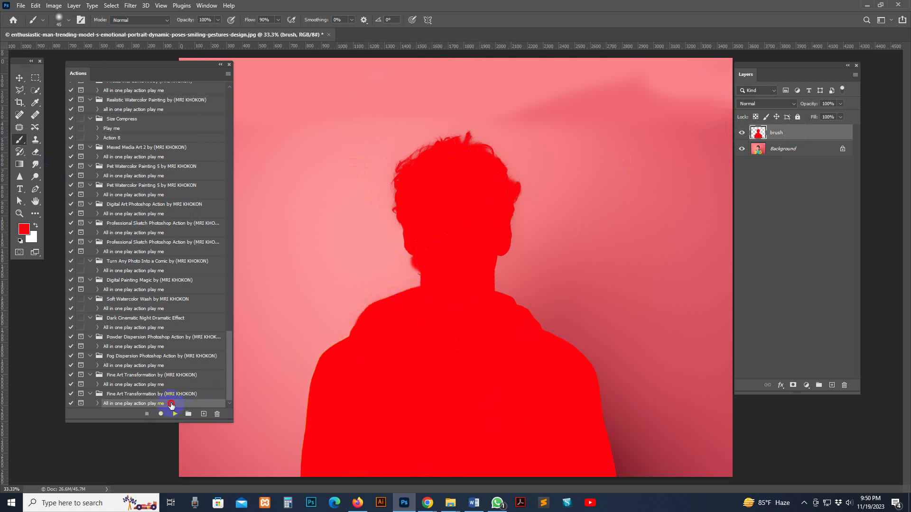
Play the 'All in one play action play me' action from the Fine Art Transformation set.
{"action": "left_click", "coordinate": [173, 415]}
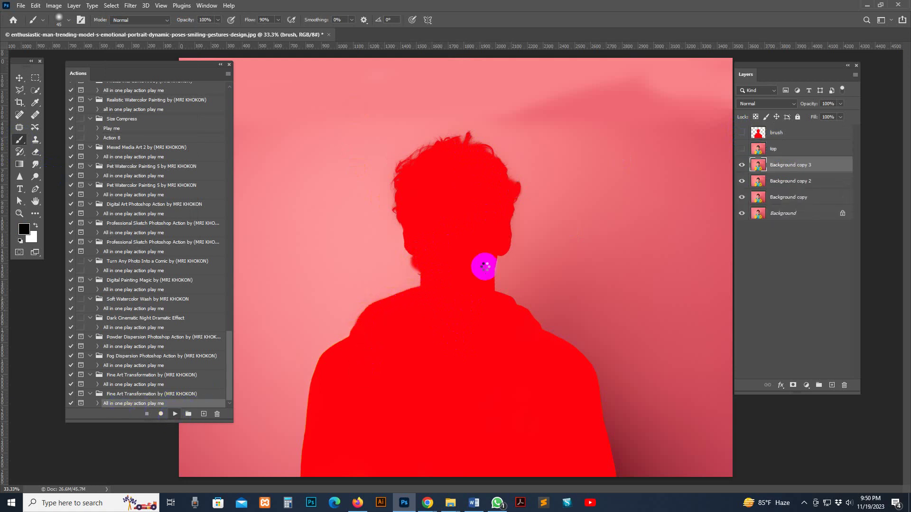